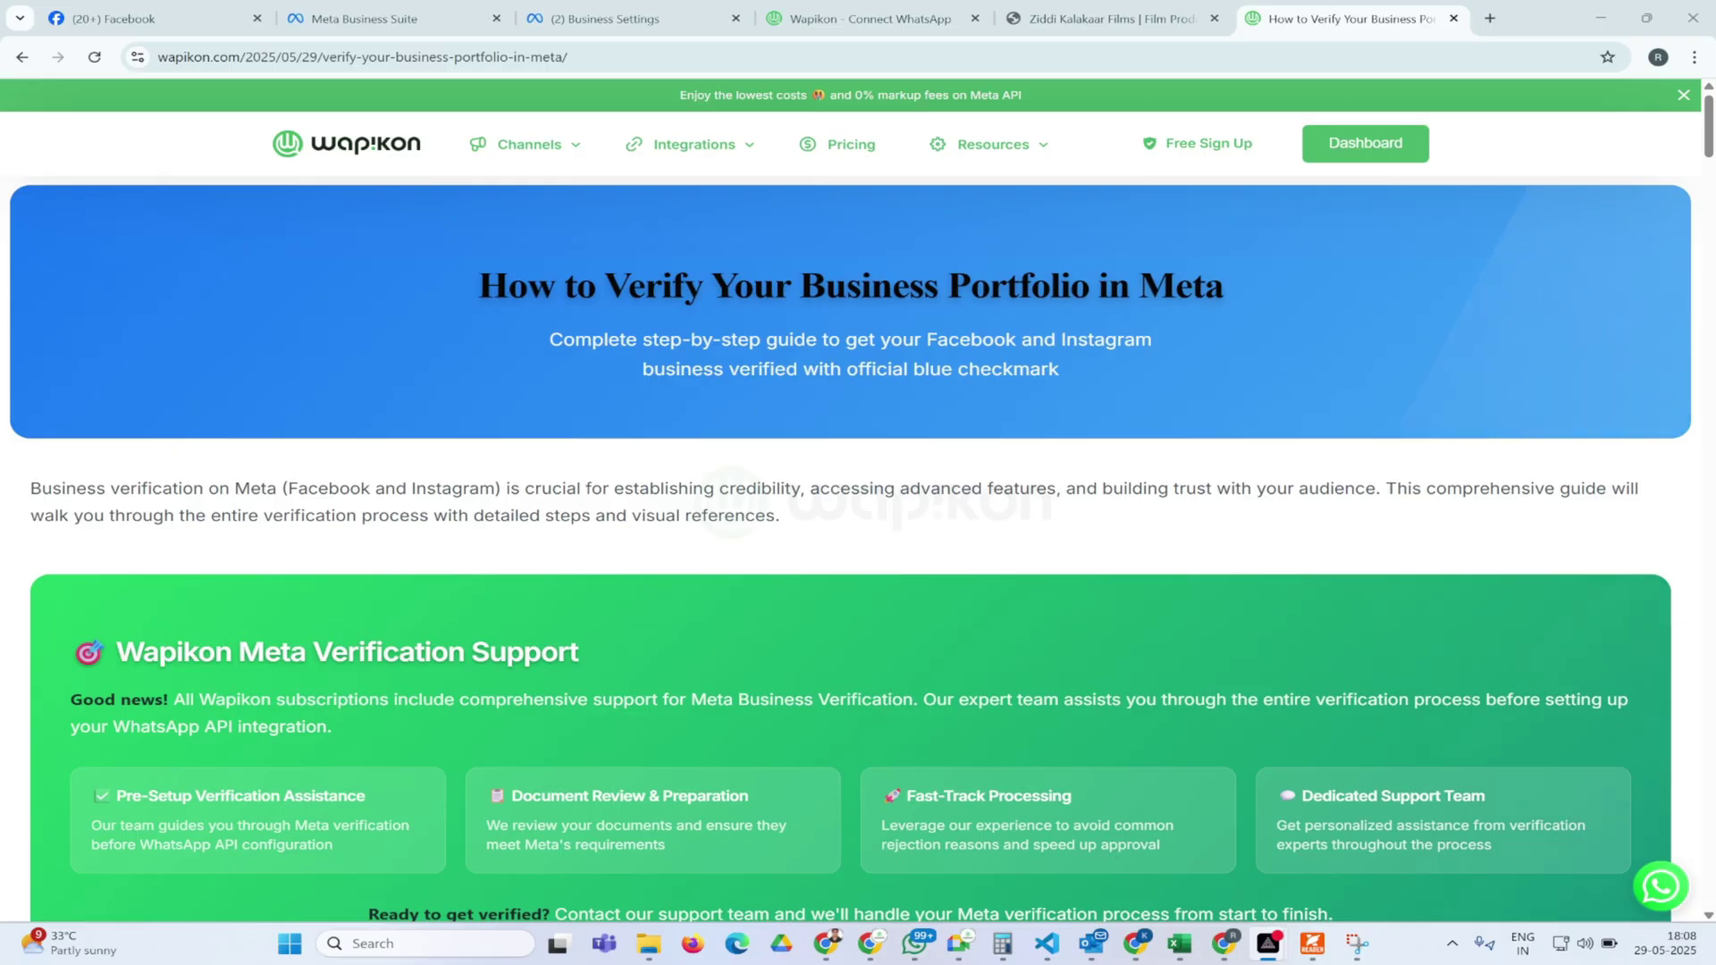
Scroll the Wapikon guide to Prerequisites and highlight tax registration among the required documents
scroll(812, 428, "down", 15)
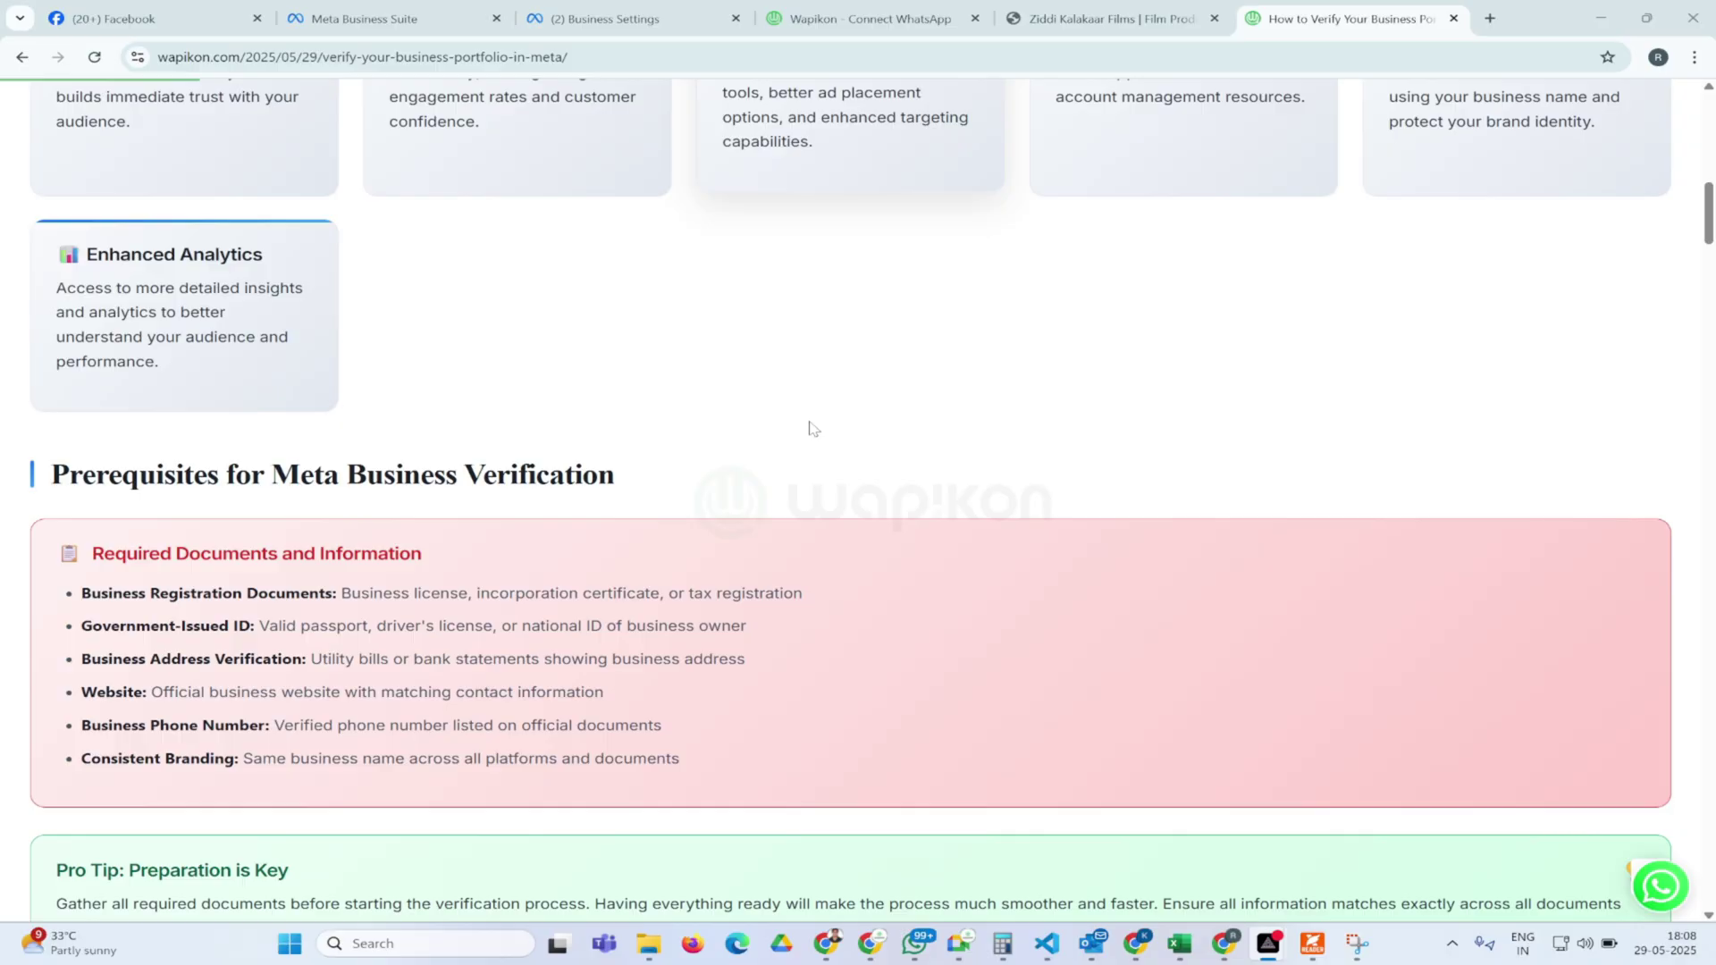
scroll(813, 428, "down", 2)
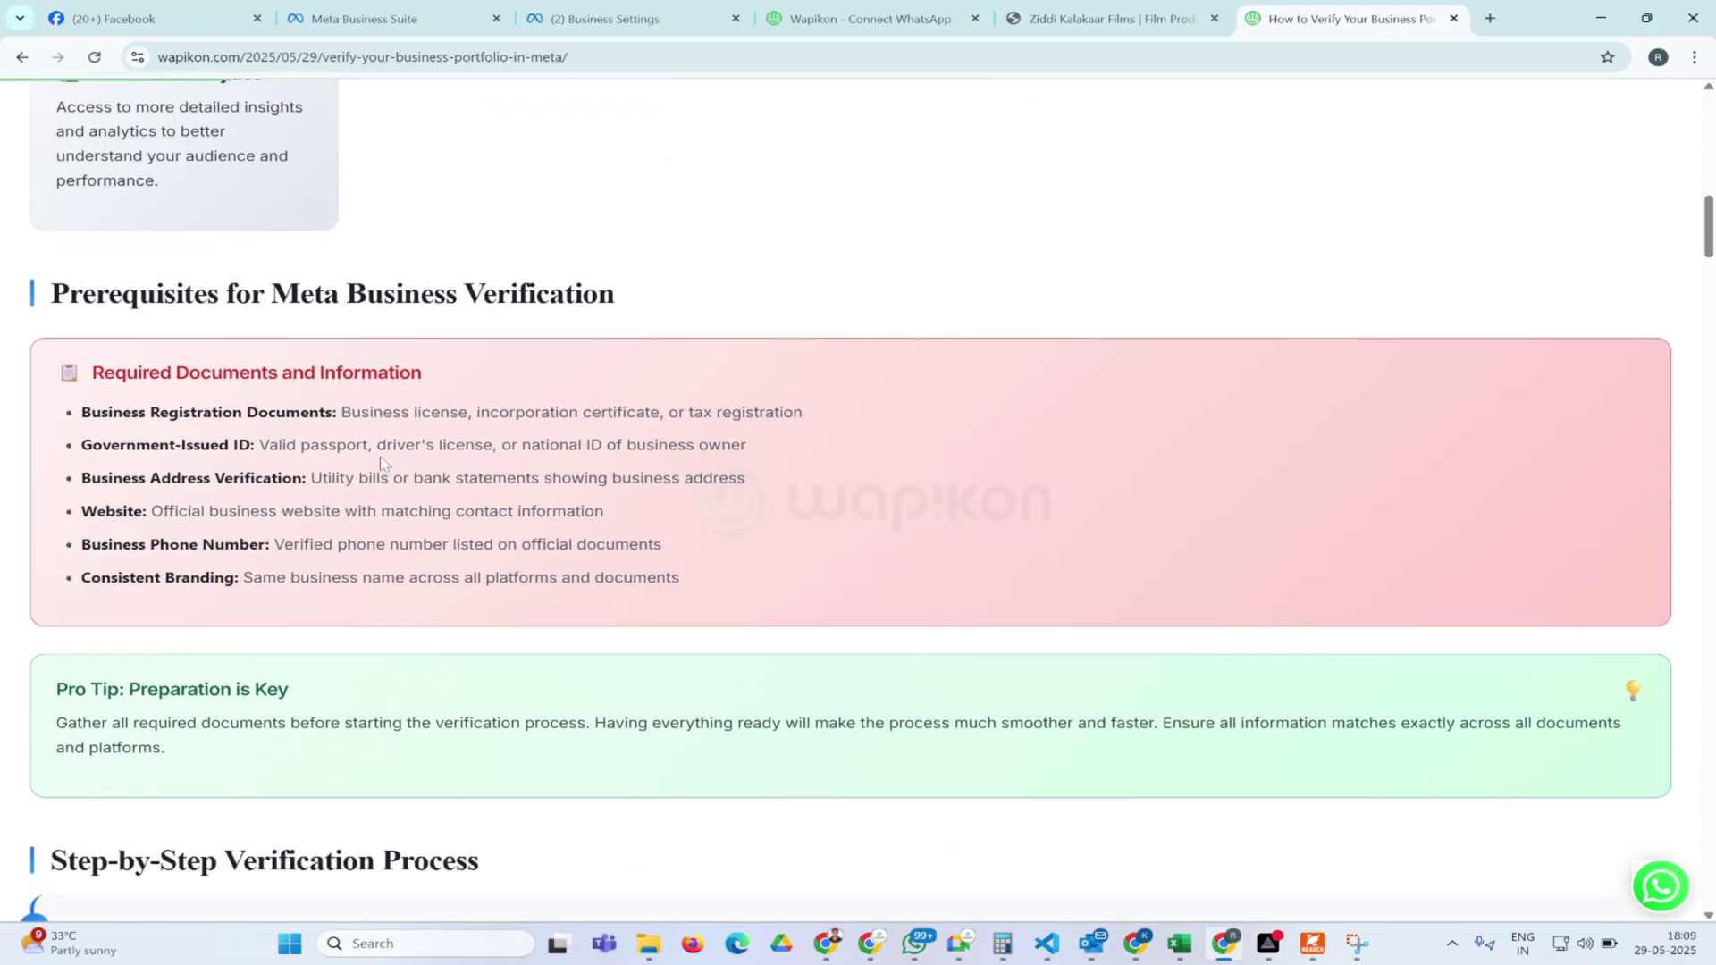
left_click_drag(488, 413, 802, 413)
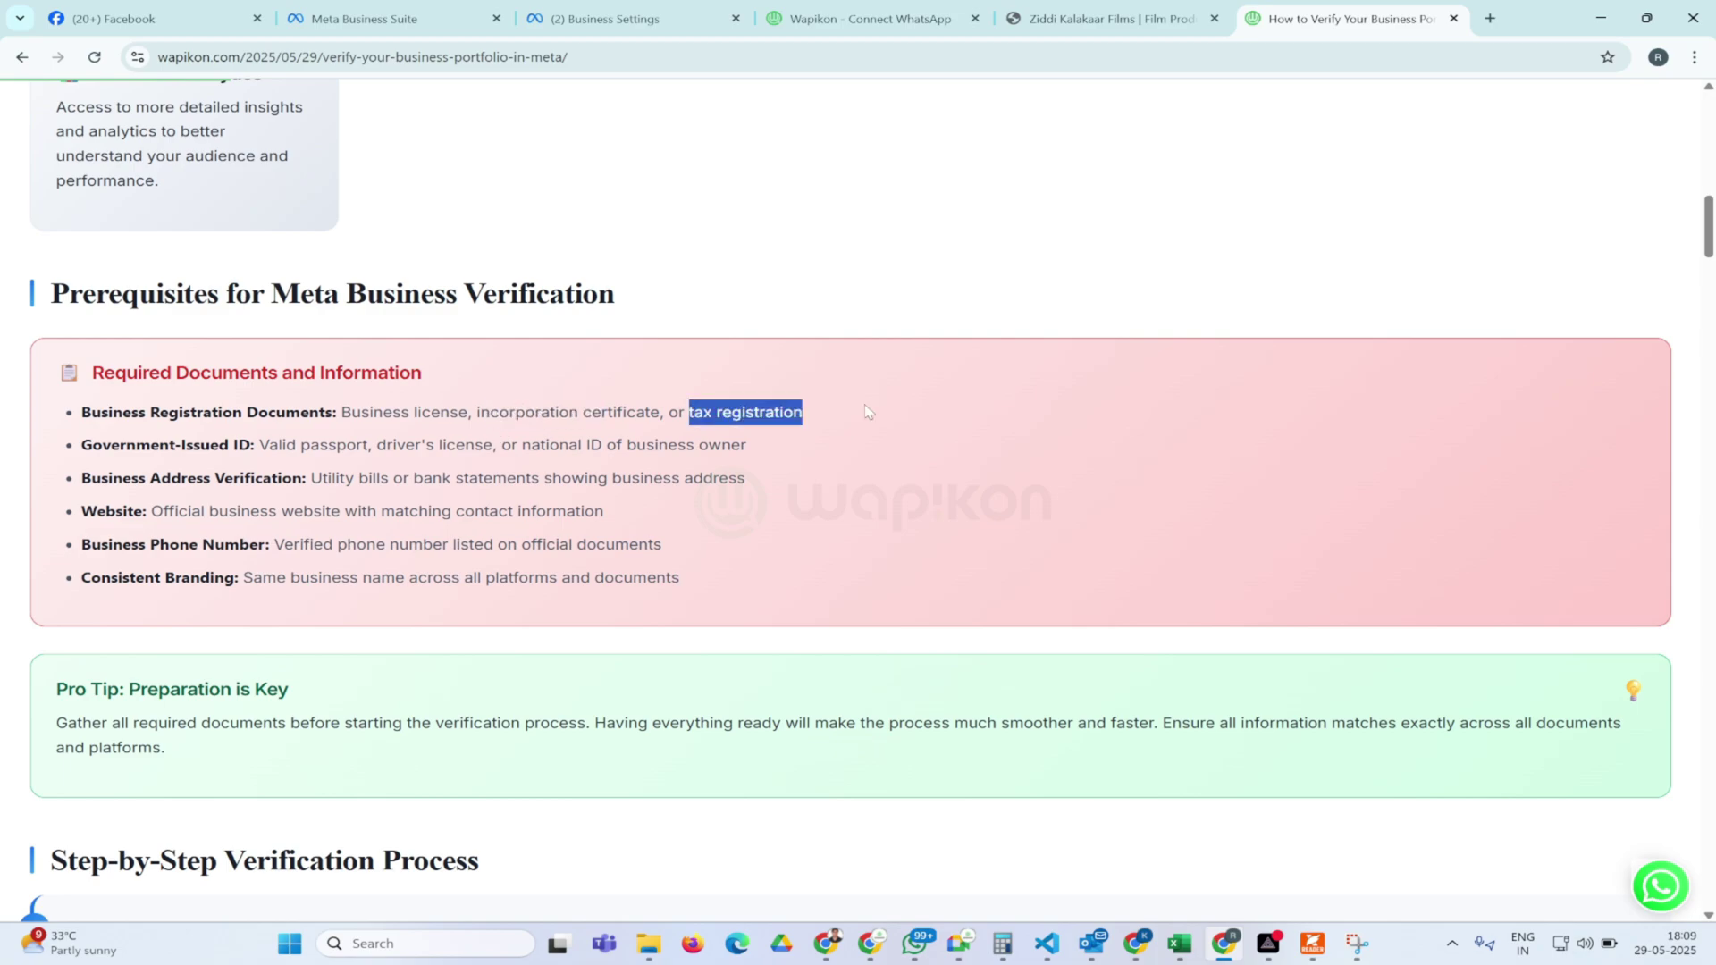
left_click(785, 464)
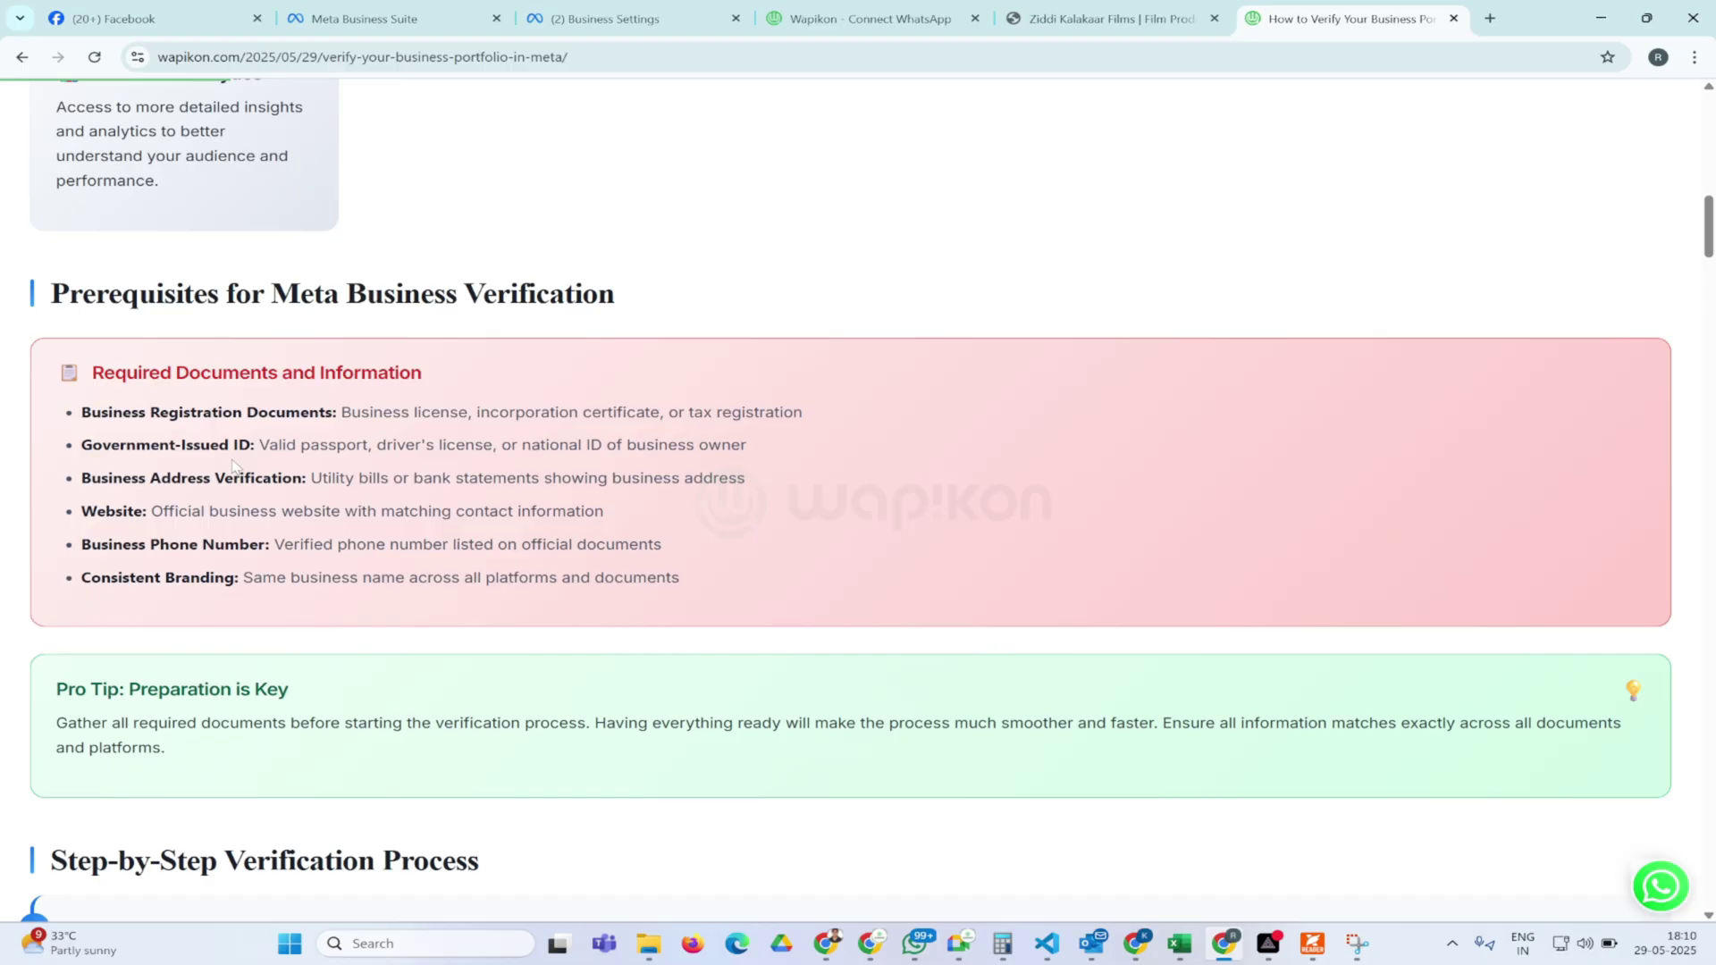
scroll(384, 442, "down", 1)
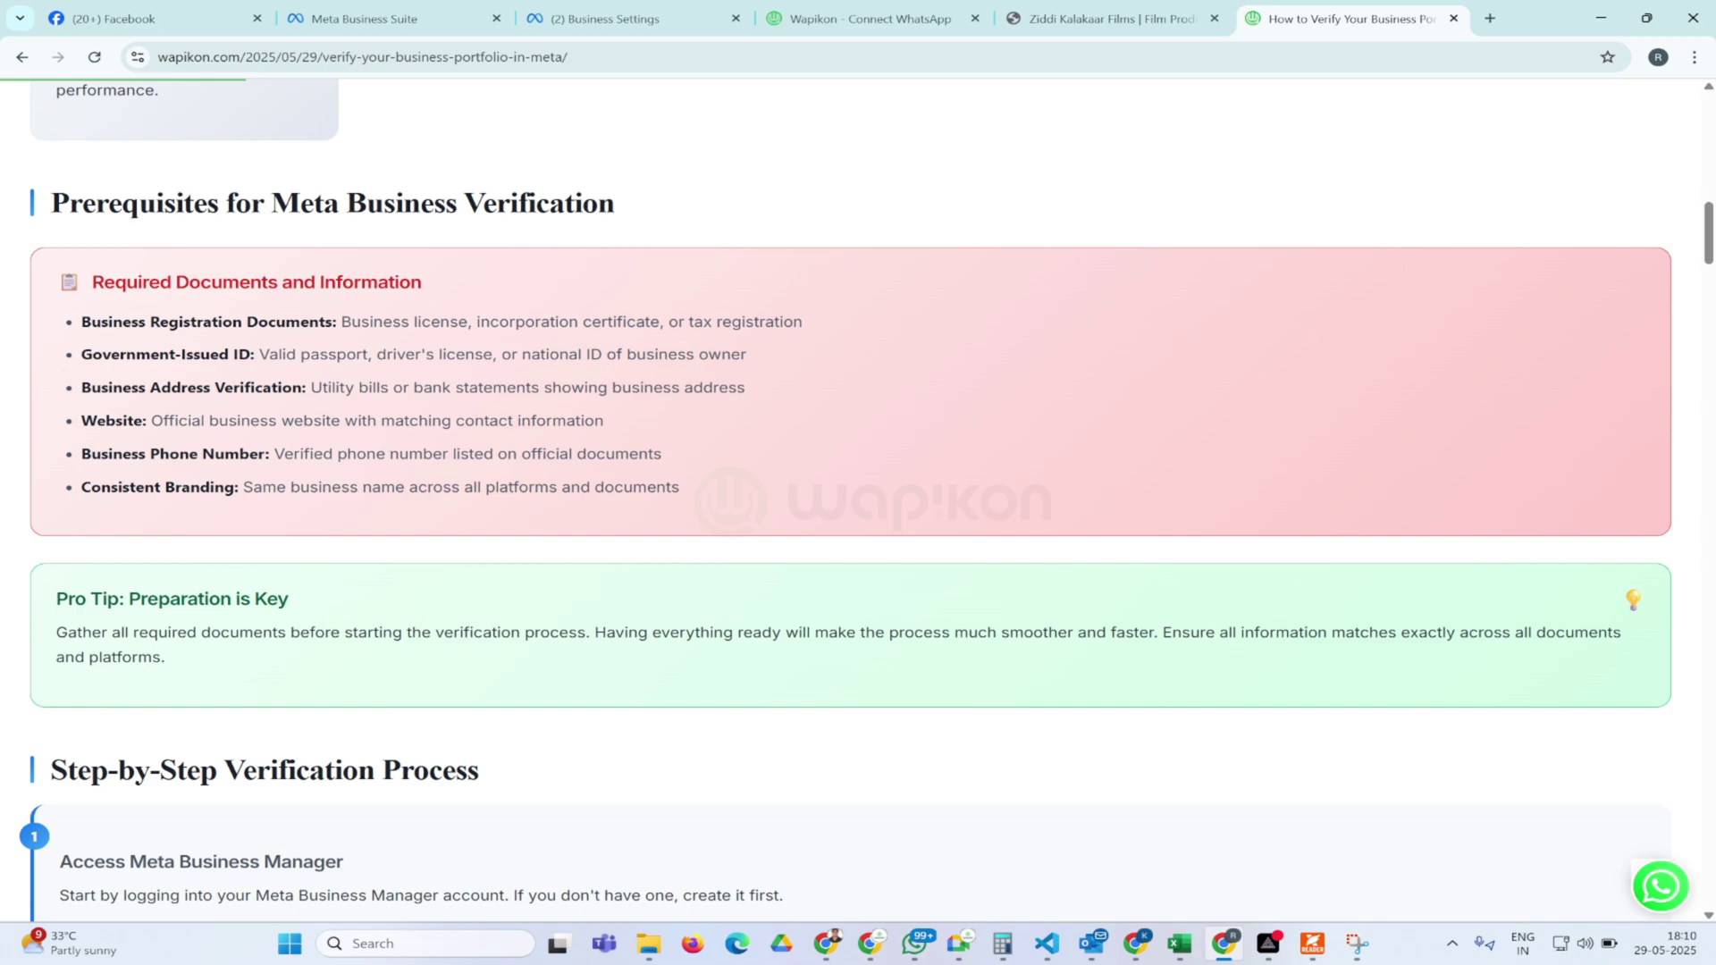
left_click_drag(161, 386, 587, 387)
left_click(587, 387)
left_click_drag(303, 438, 356, 435)
left_click(358, 438)
left_click_drag(459, 322, 591, 347)
left_click(591, 348)
scroll(493, 500, "down", 2)
scroll(493, 501, "up", 3)
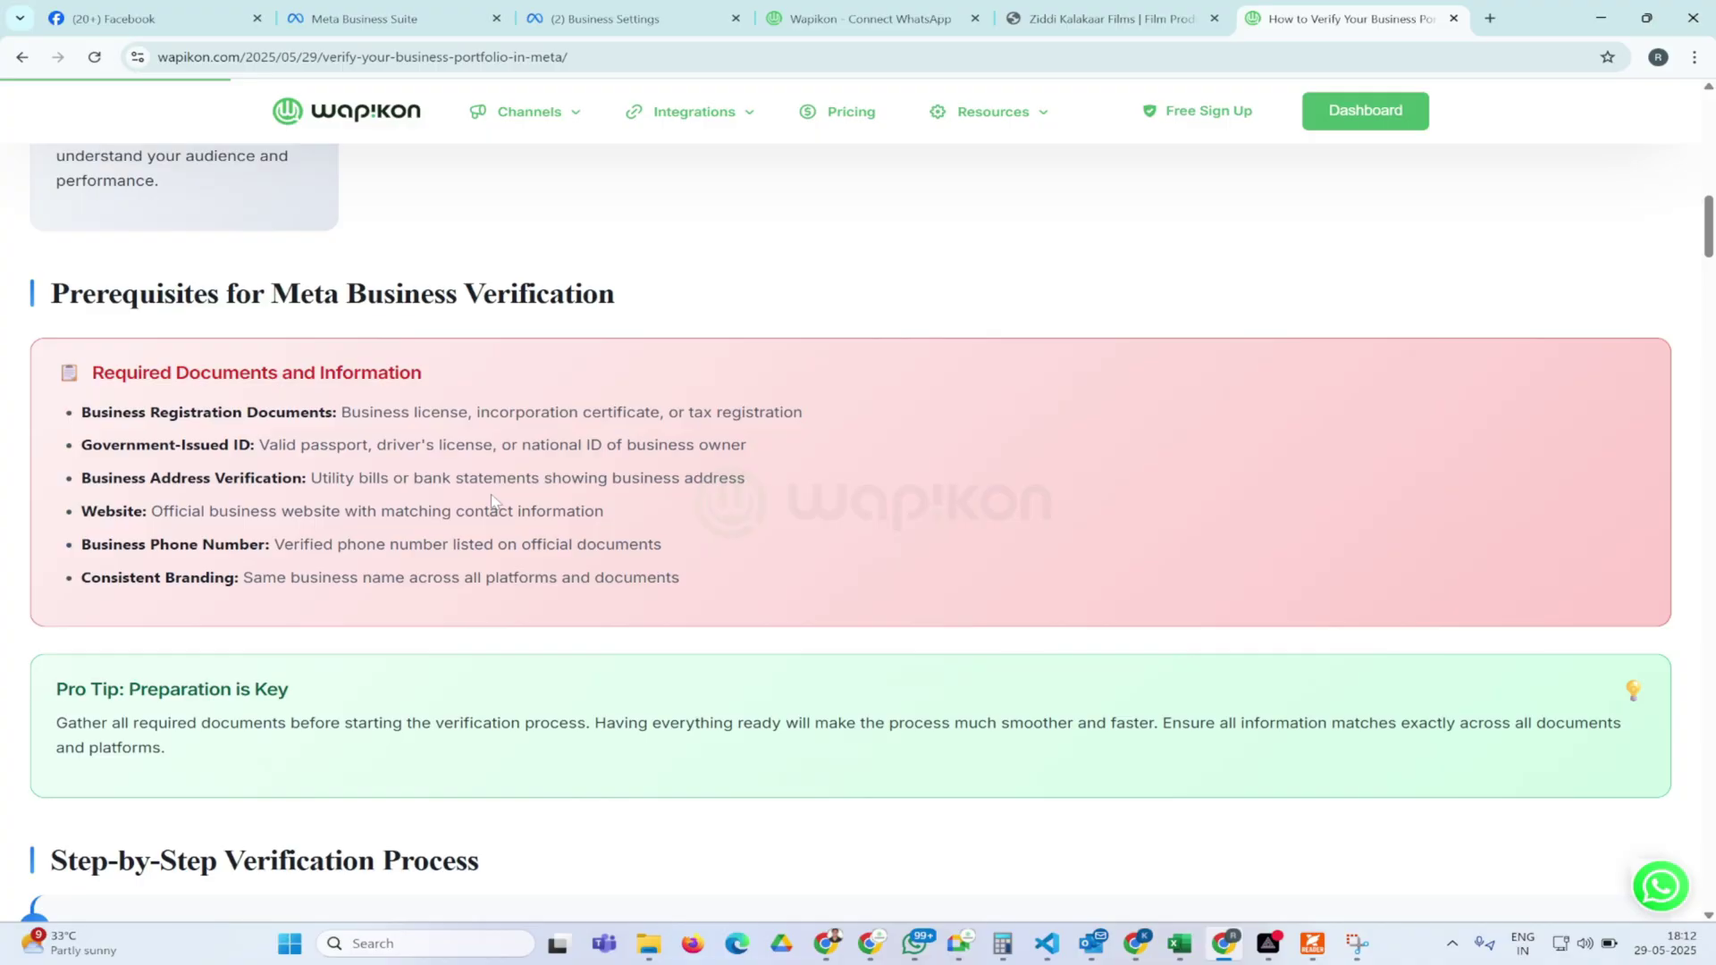
Load business.facebook.com in a new Chrome tab
key("ctrl+t")
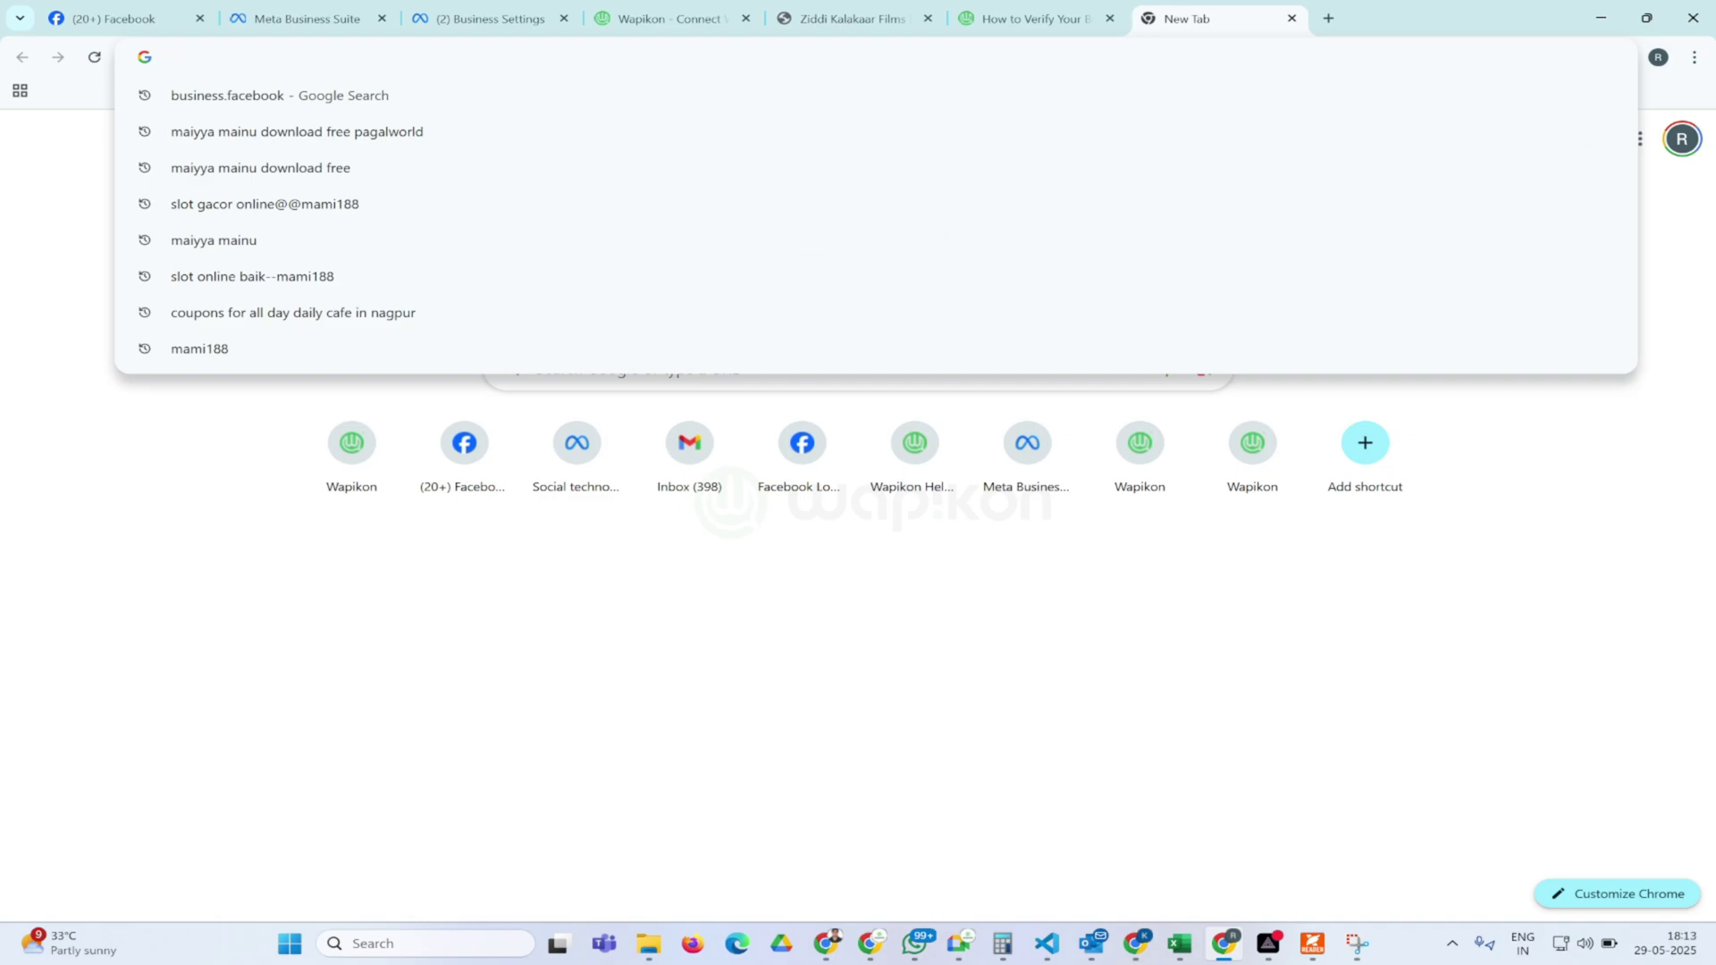
type("https://business.facebook.com/")
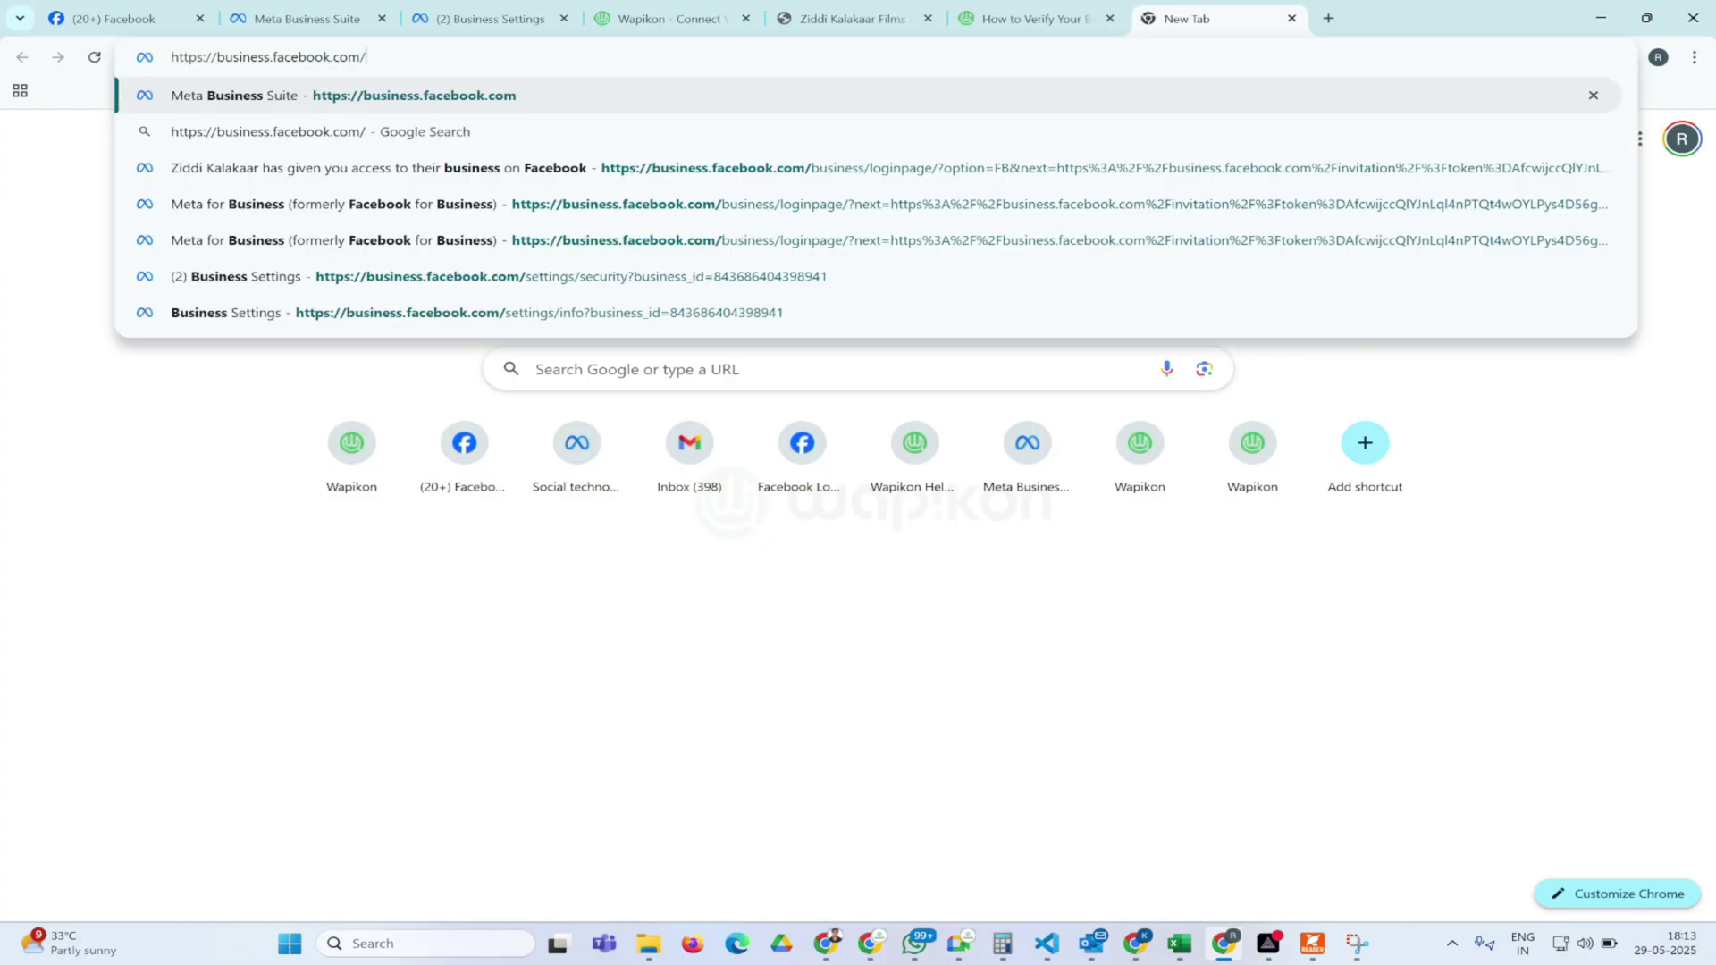
key("Return")
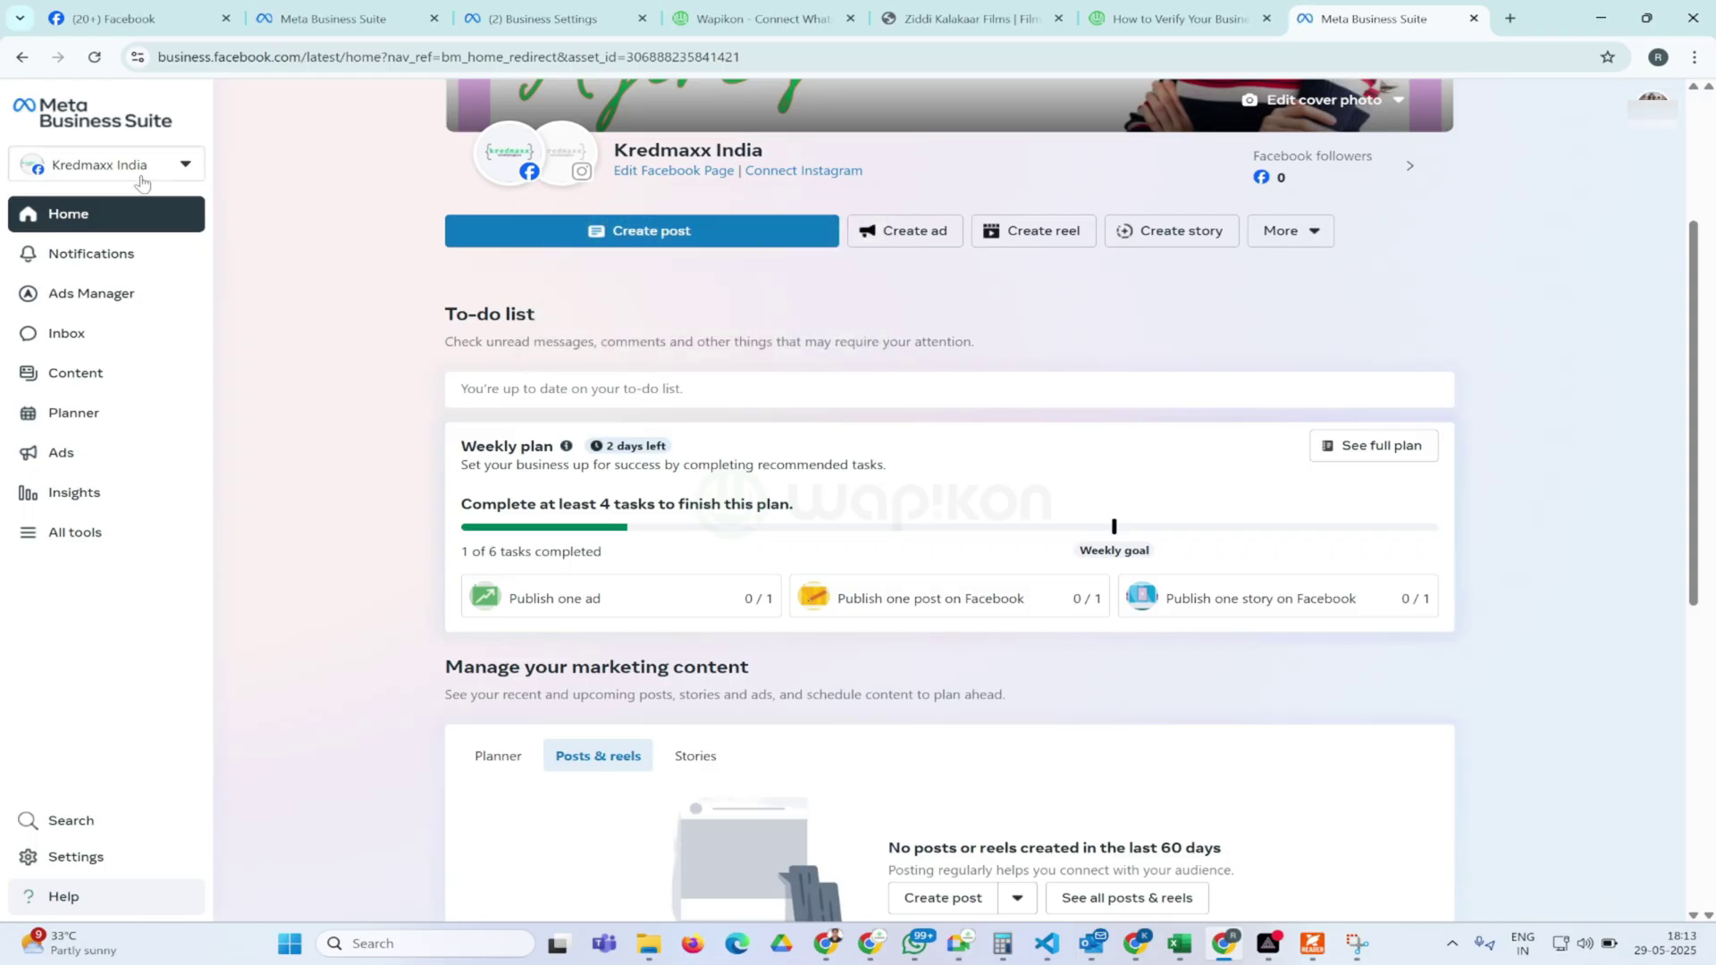
Switch to the Ziddi Kalakaar portfolio and go to its Business settings' Business info page
left_click(120, 173)
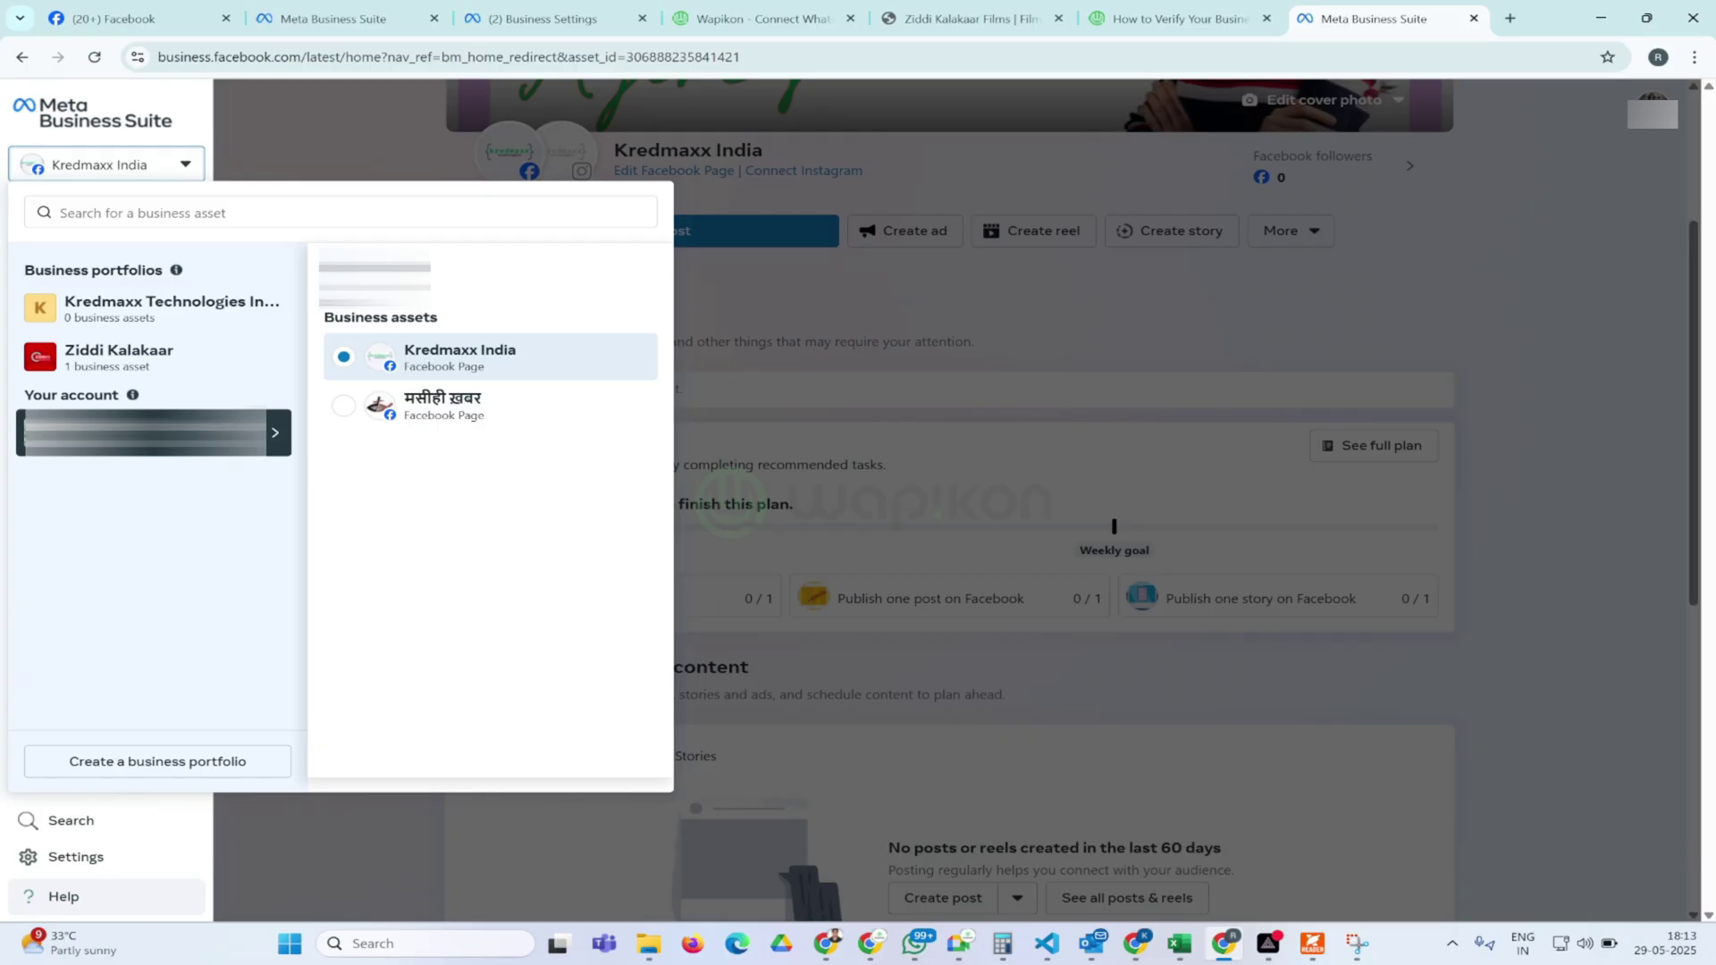
left_click(131, 363)
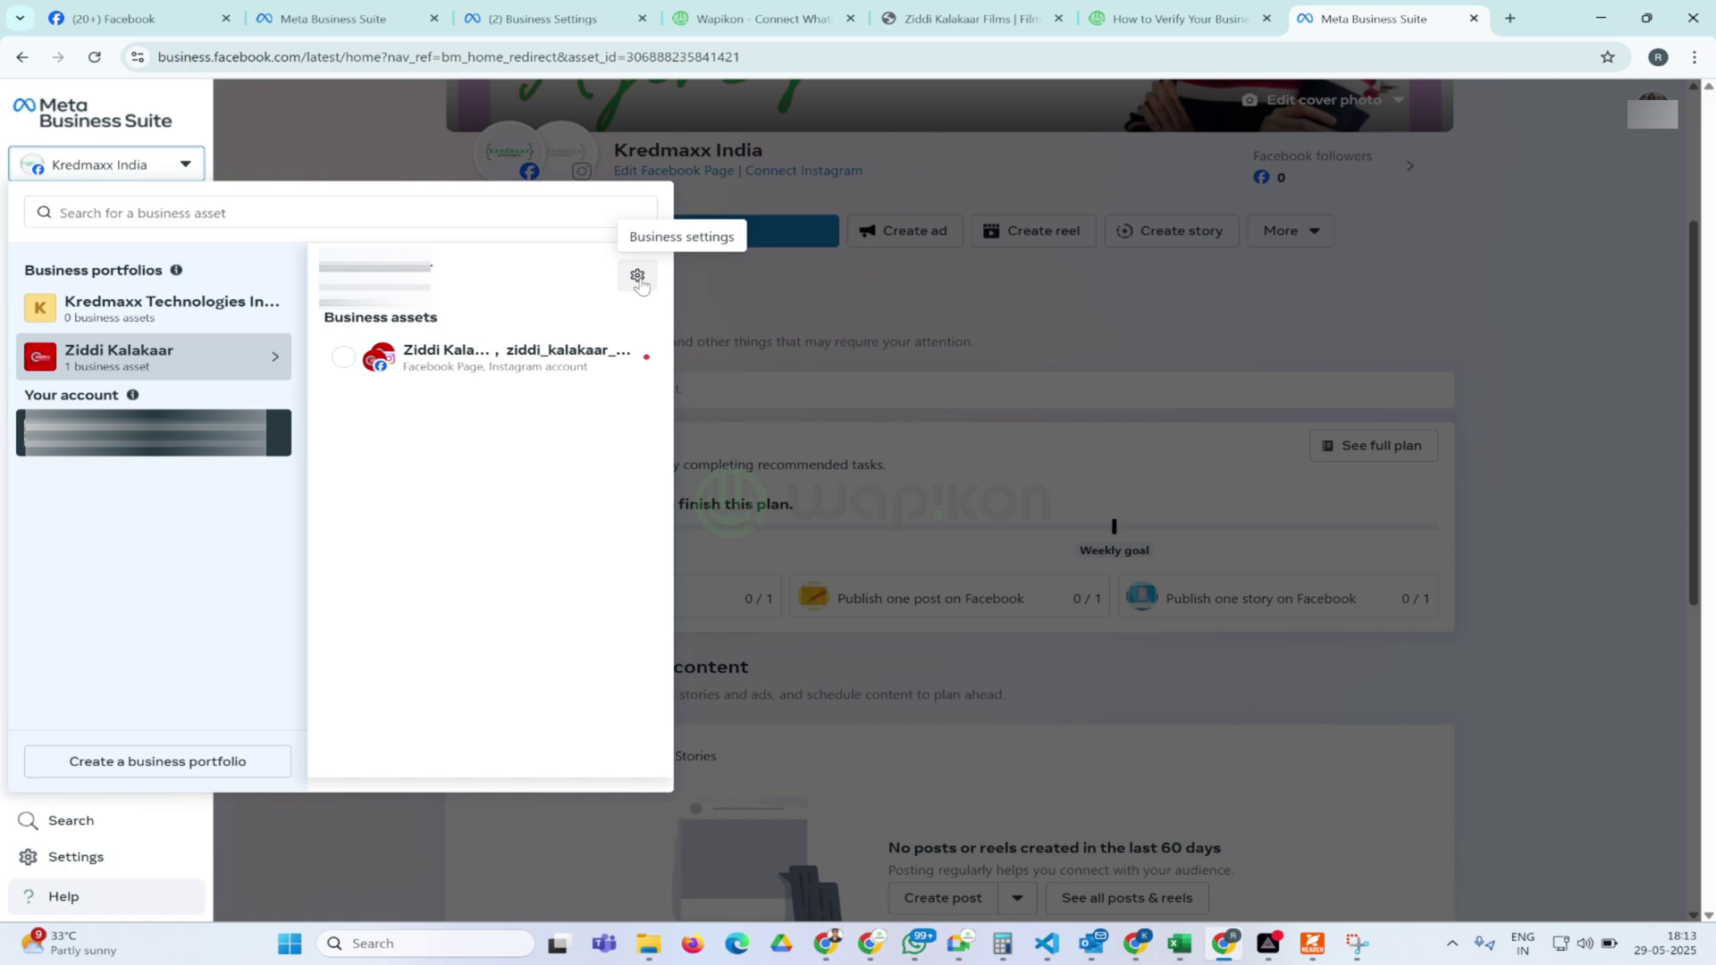
left_click(637, 277)
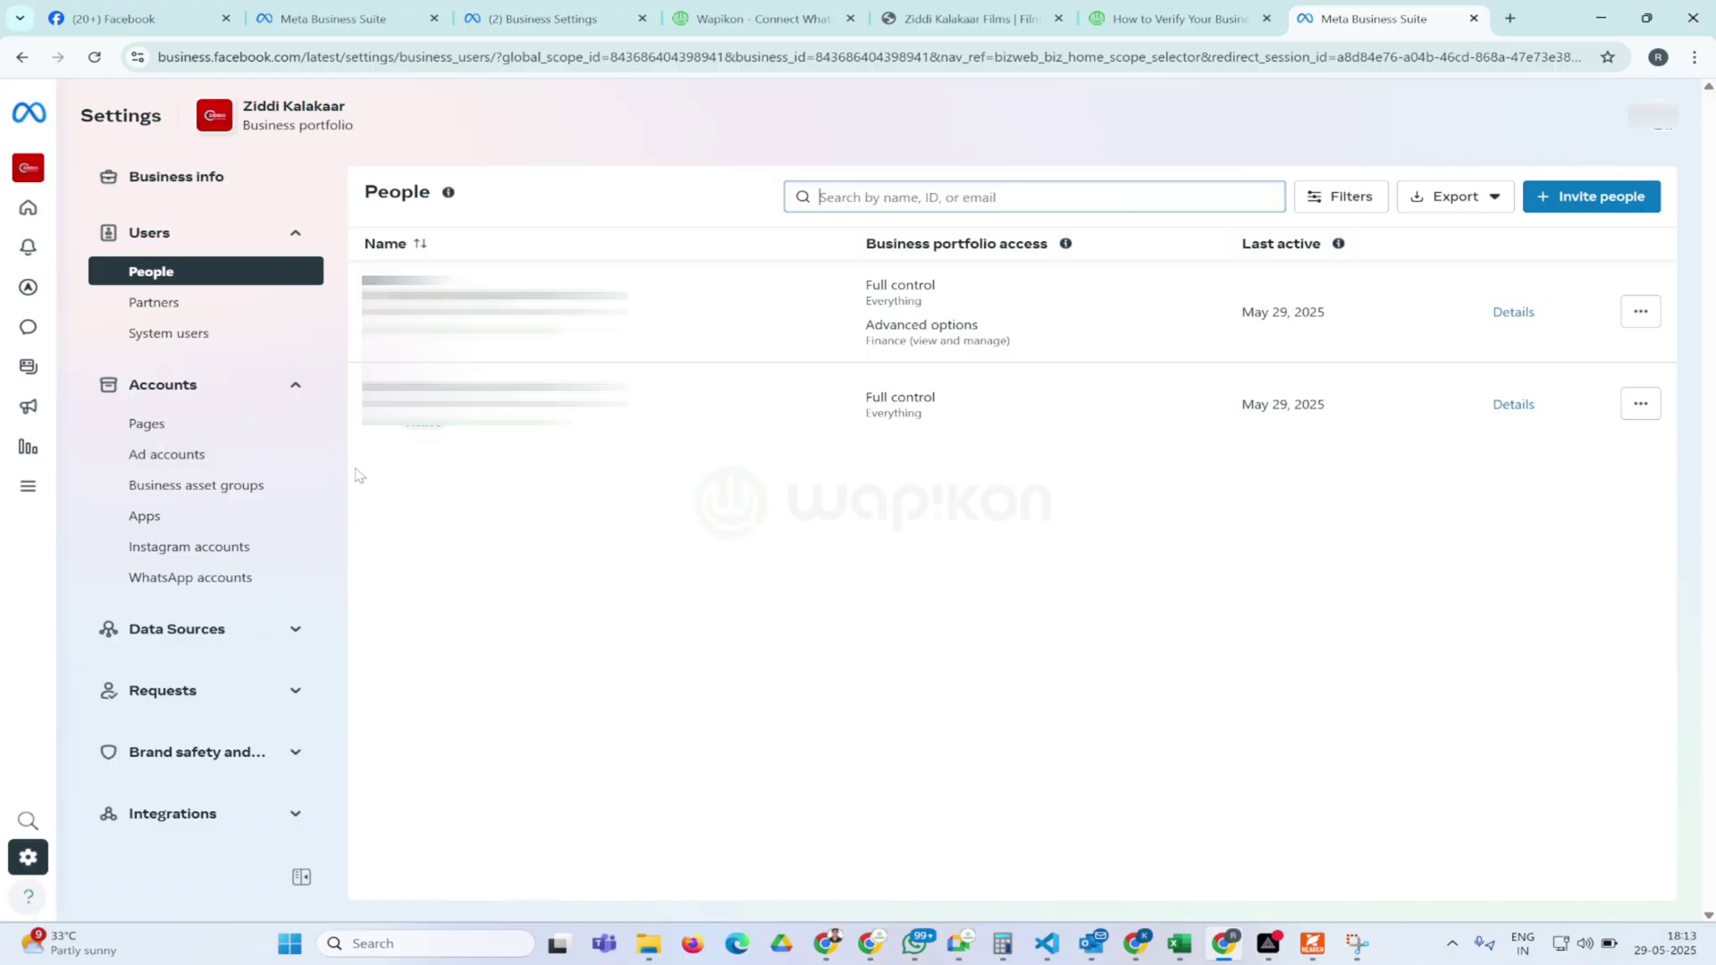
scroll(230, 545, "down", 2)
scroll(214, 357, "up", 2)
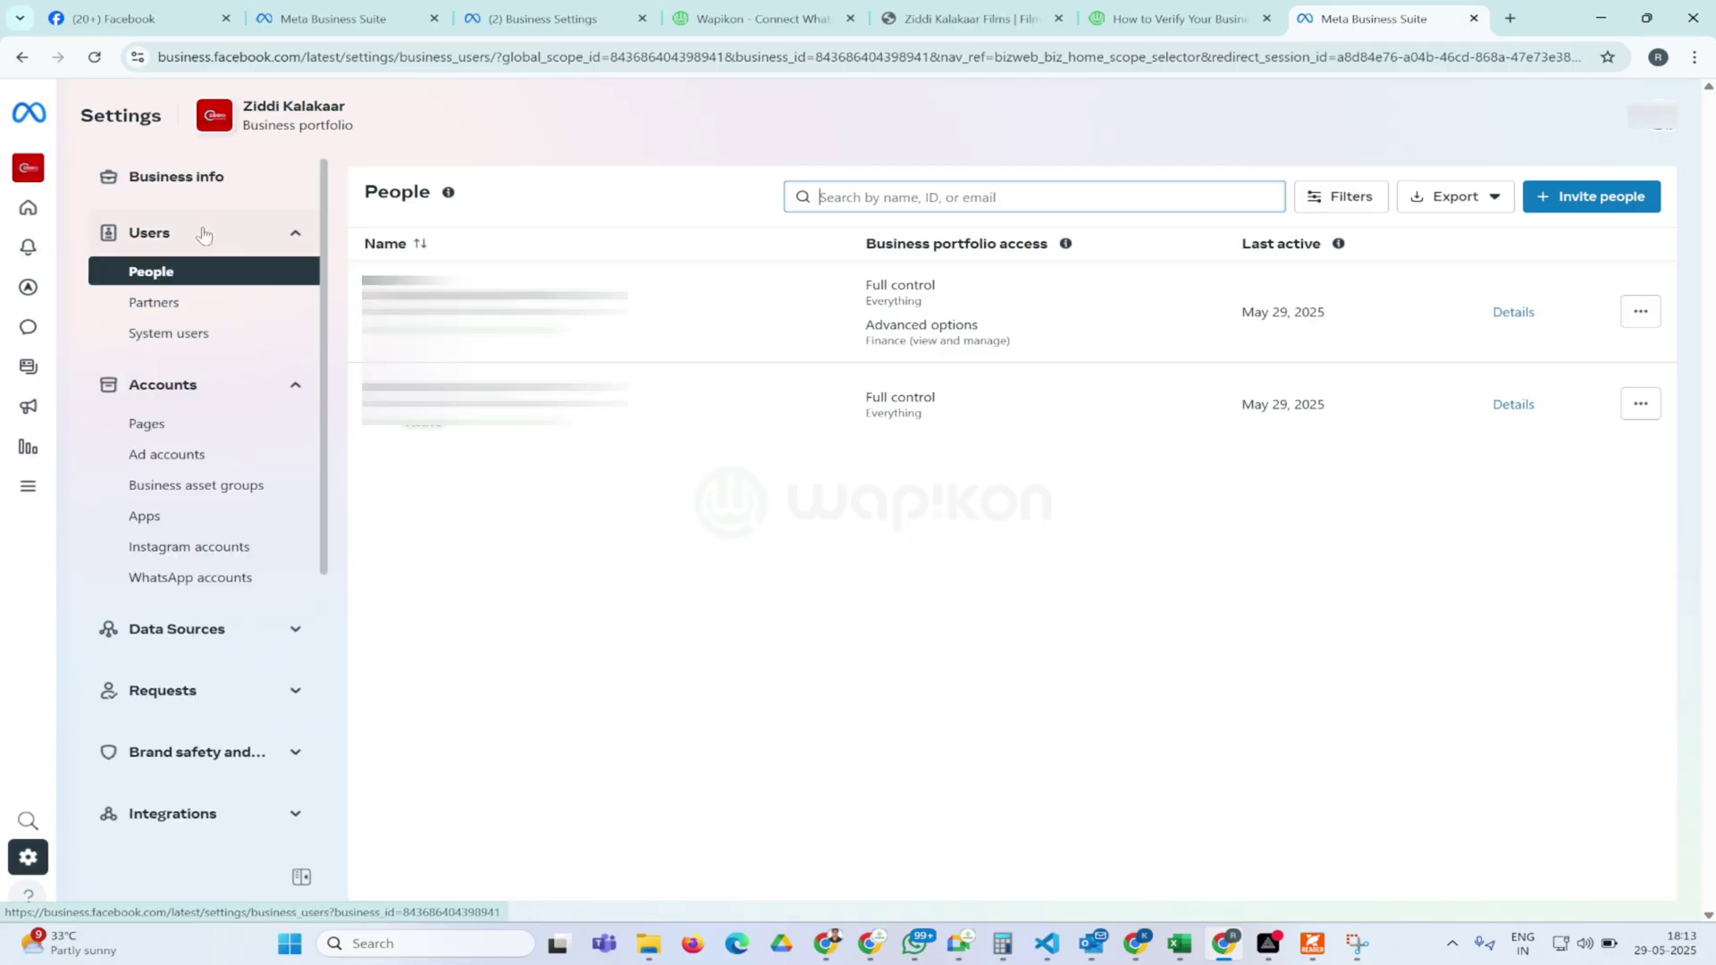
left_click(168, 178)
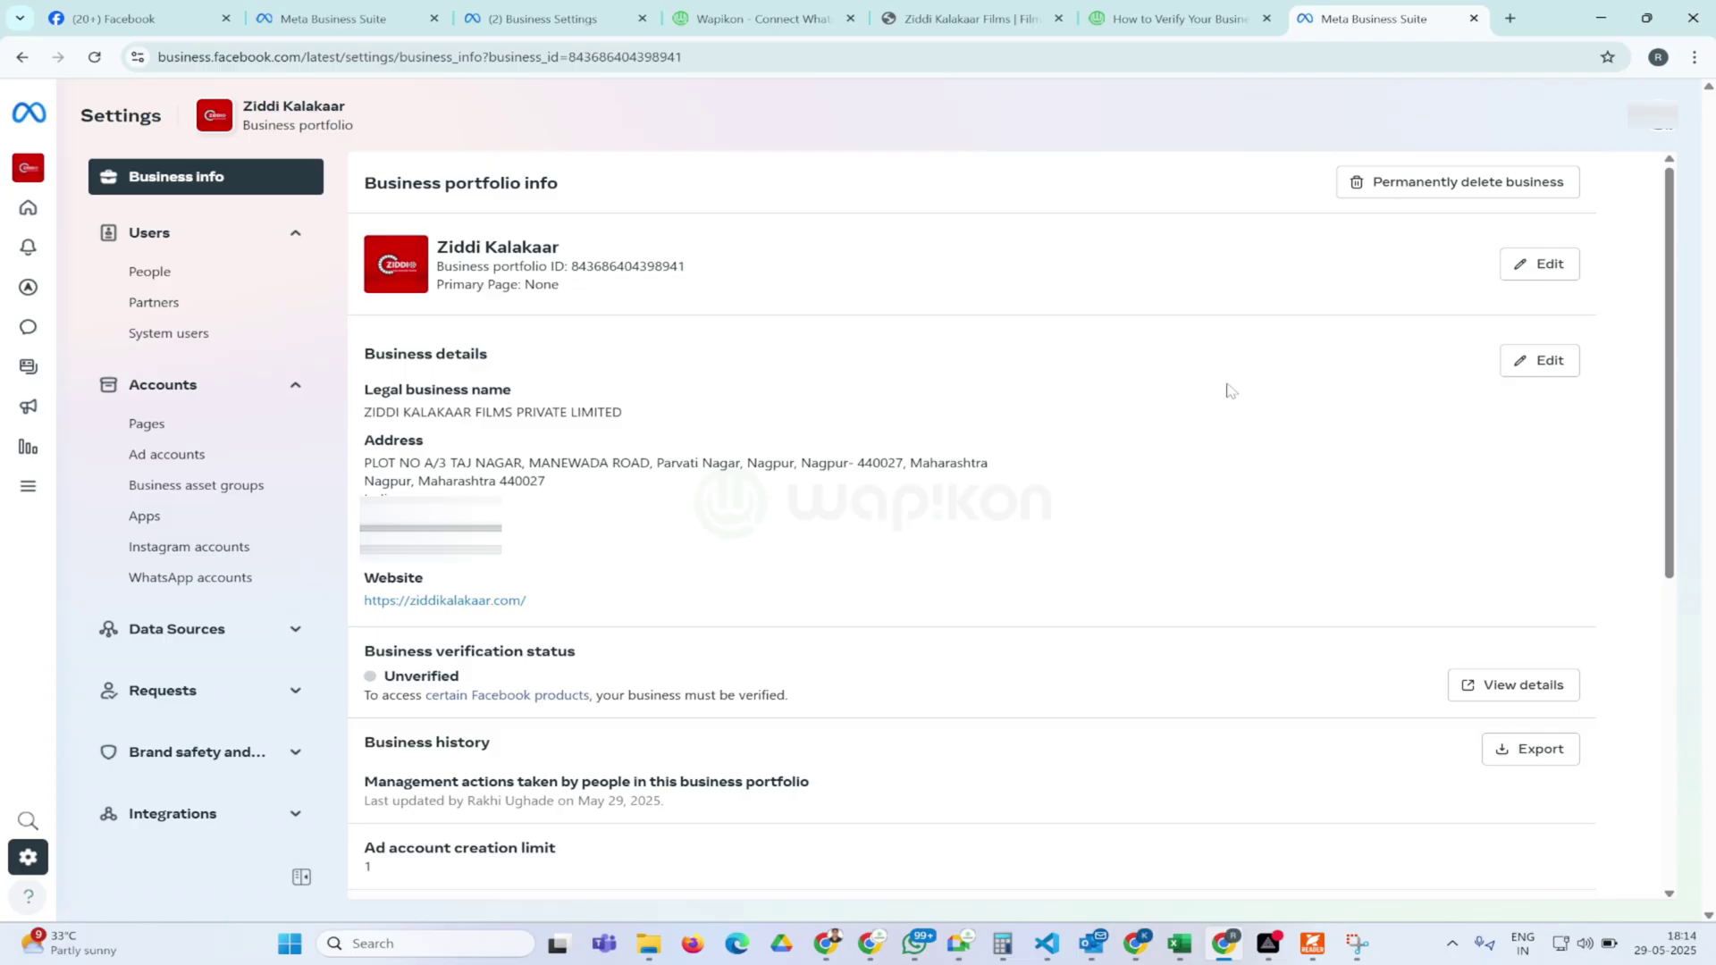
Review Ziddi Kalakaar's name, address and website, paste the tax ID, and save the details
left_click(1530, 364)
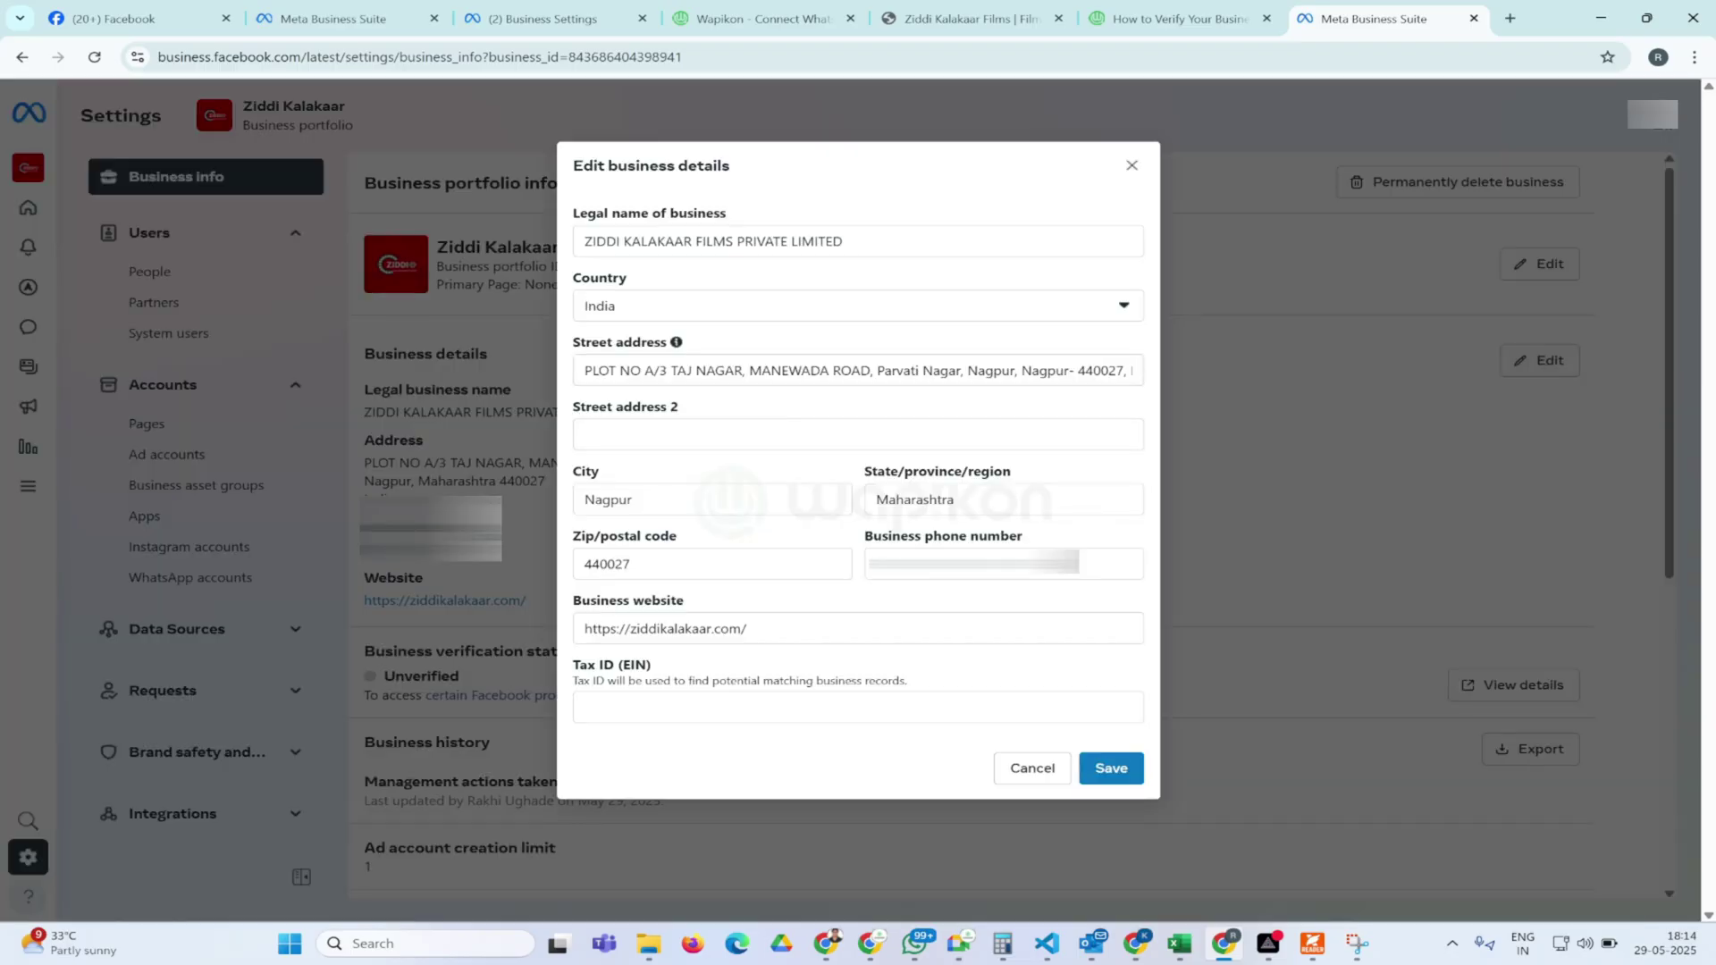
left_click(842, 240)
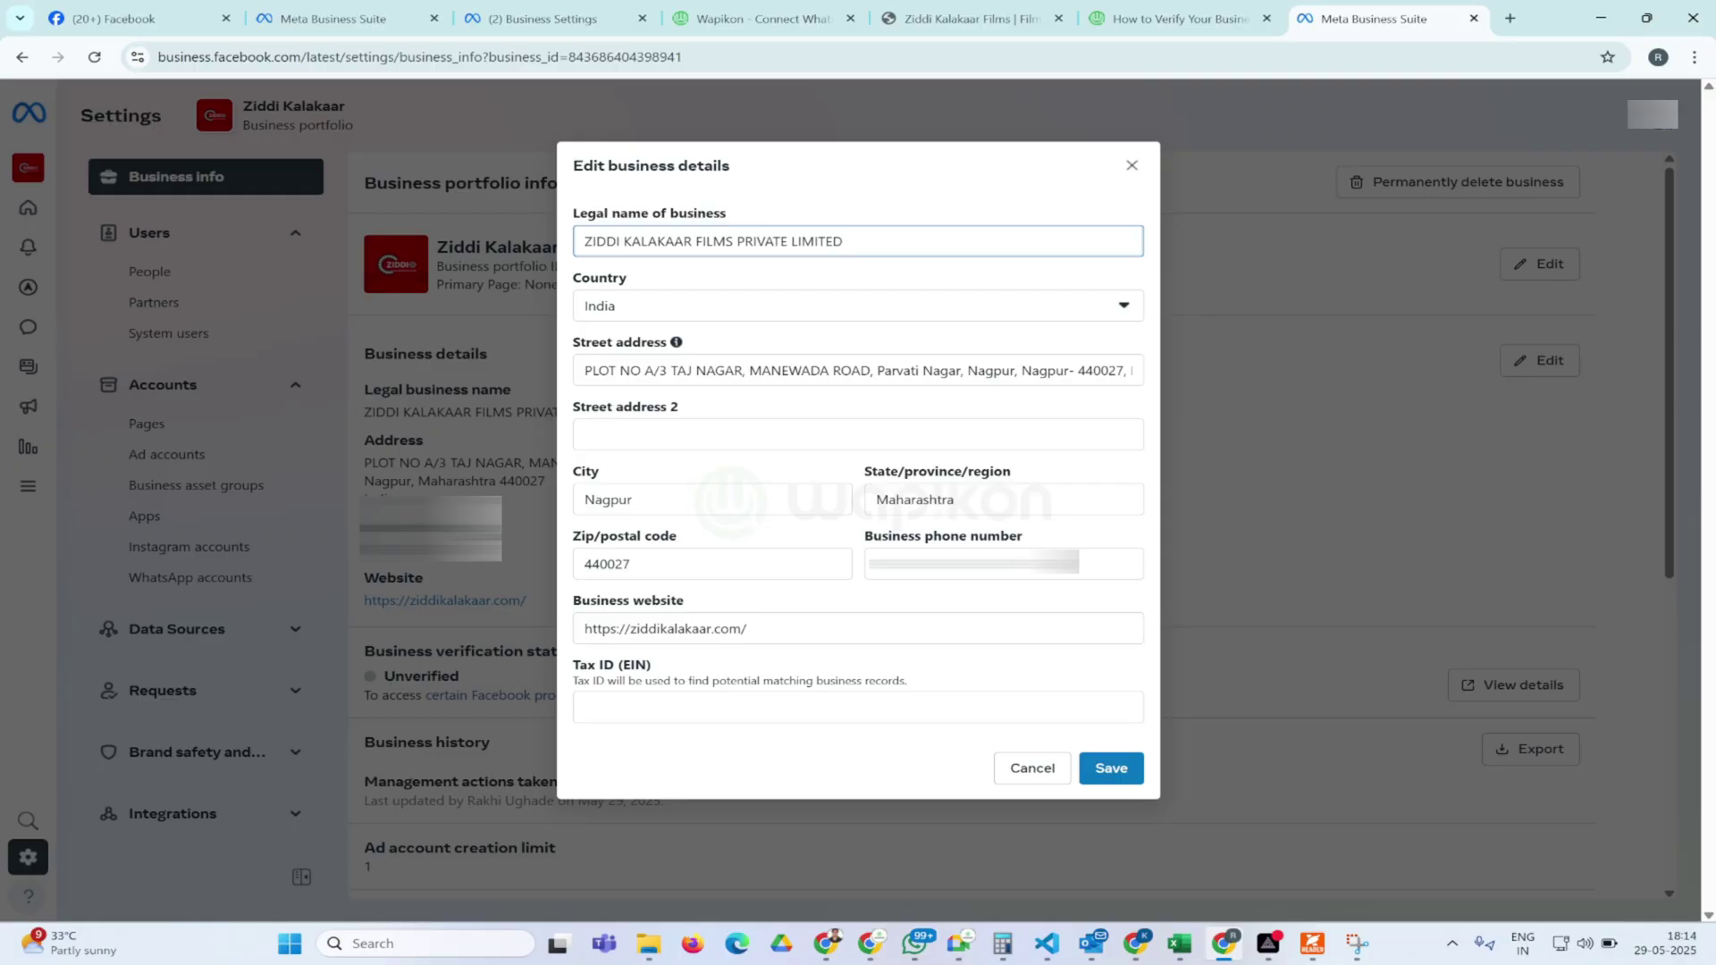
left_click(696, 370)
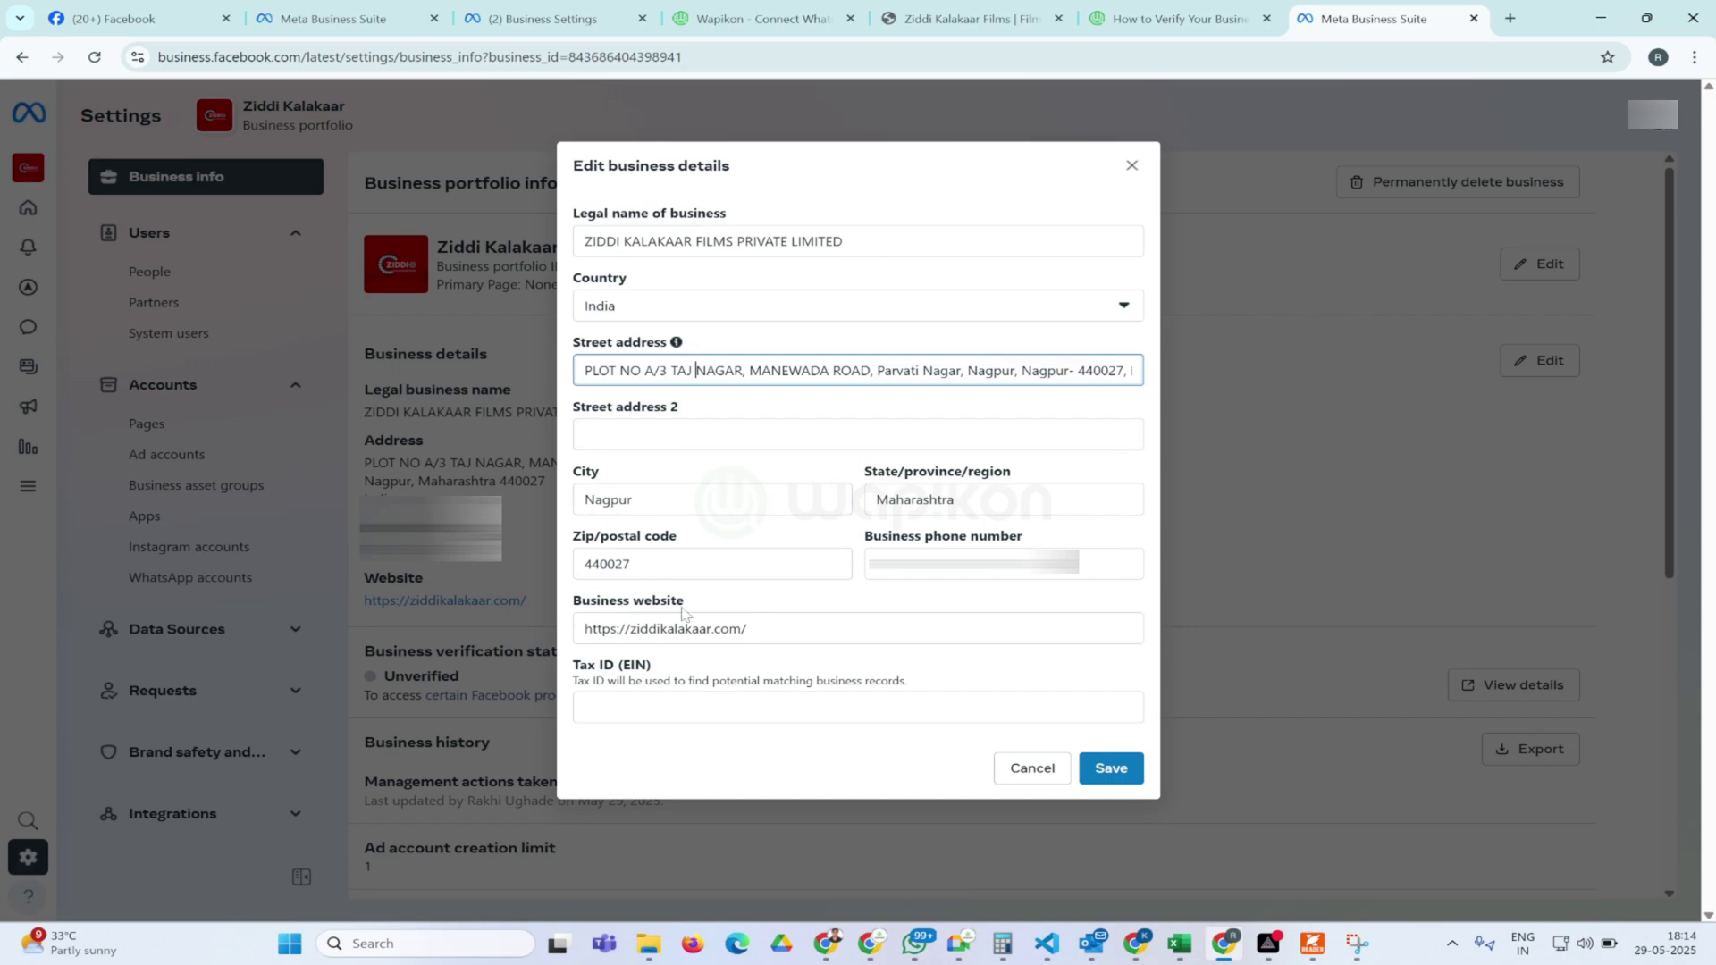
left_click_drag(747, 628, 579, 638)
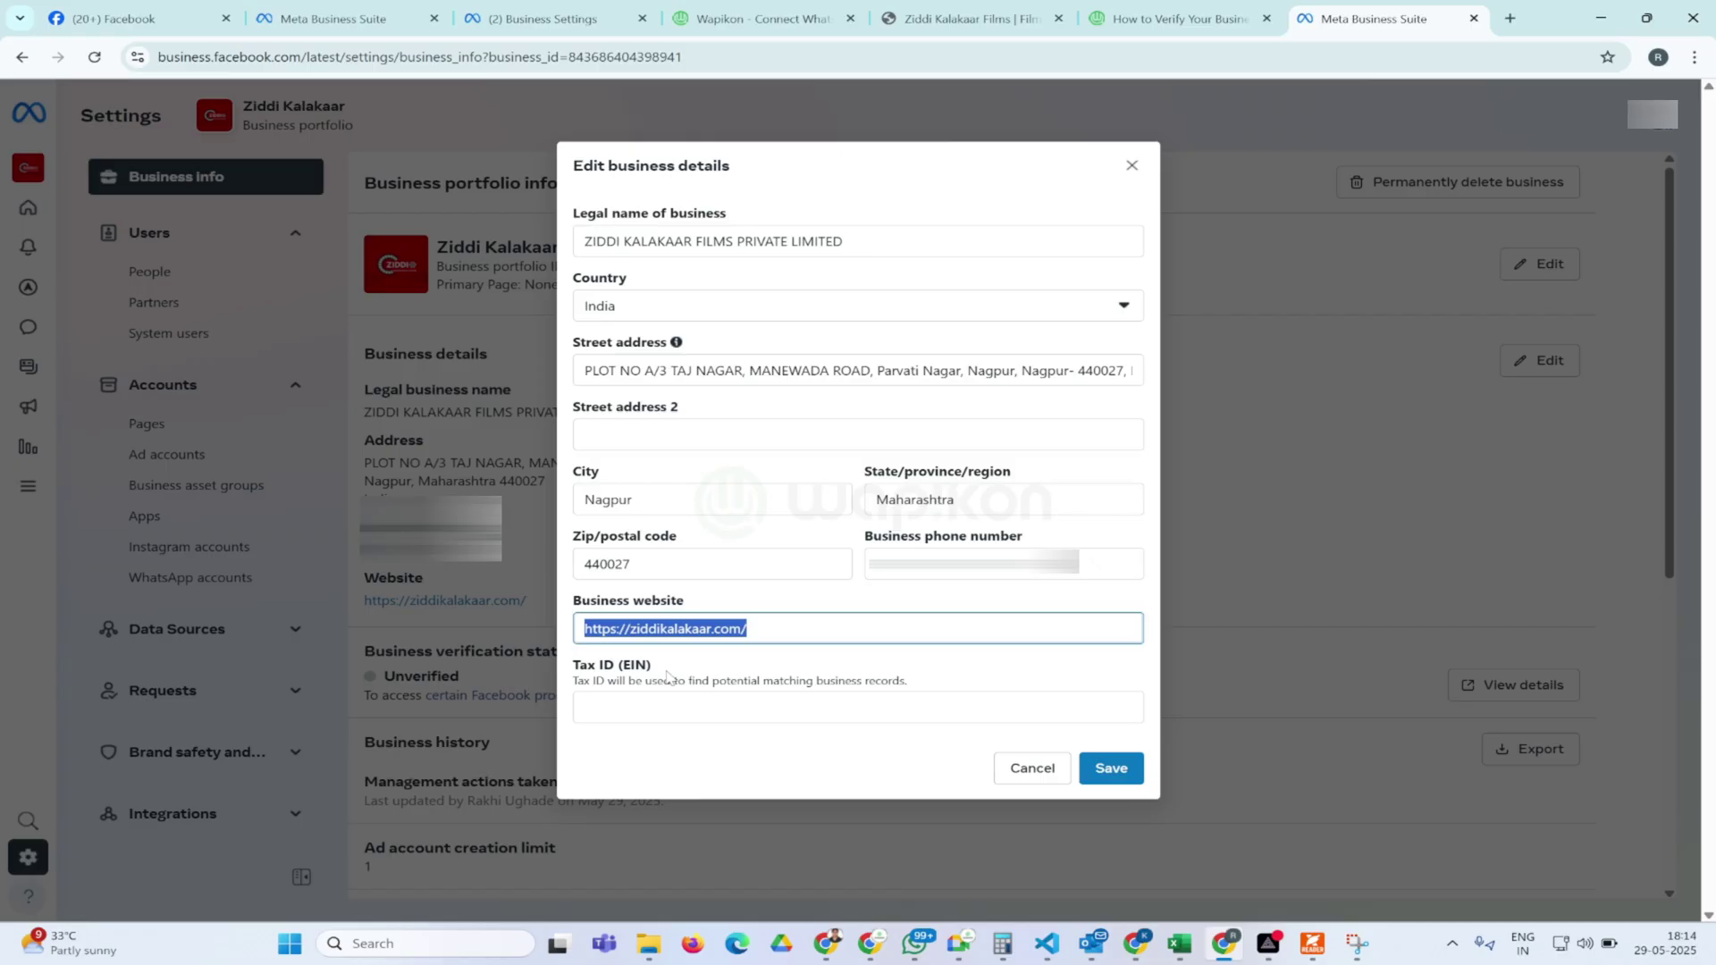
left_click(653, 704)
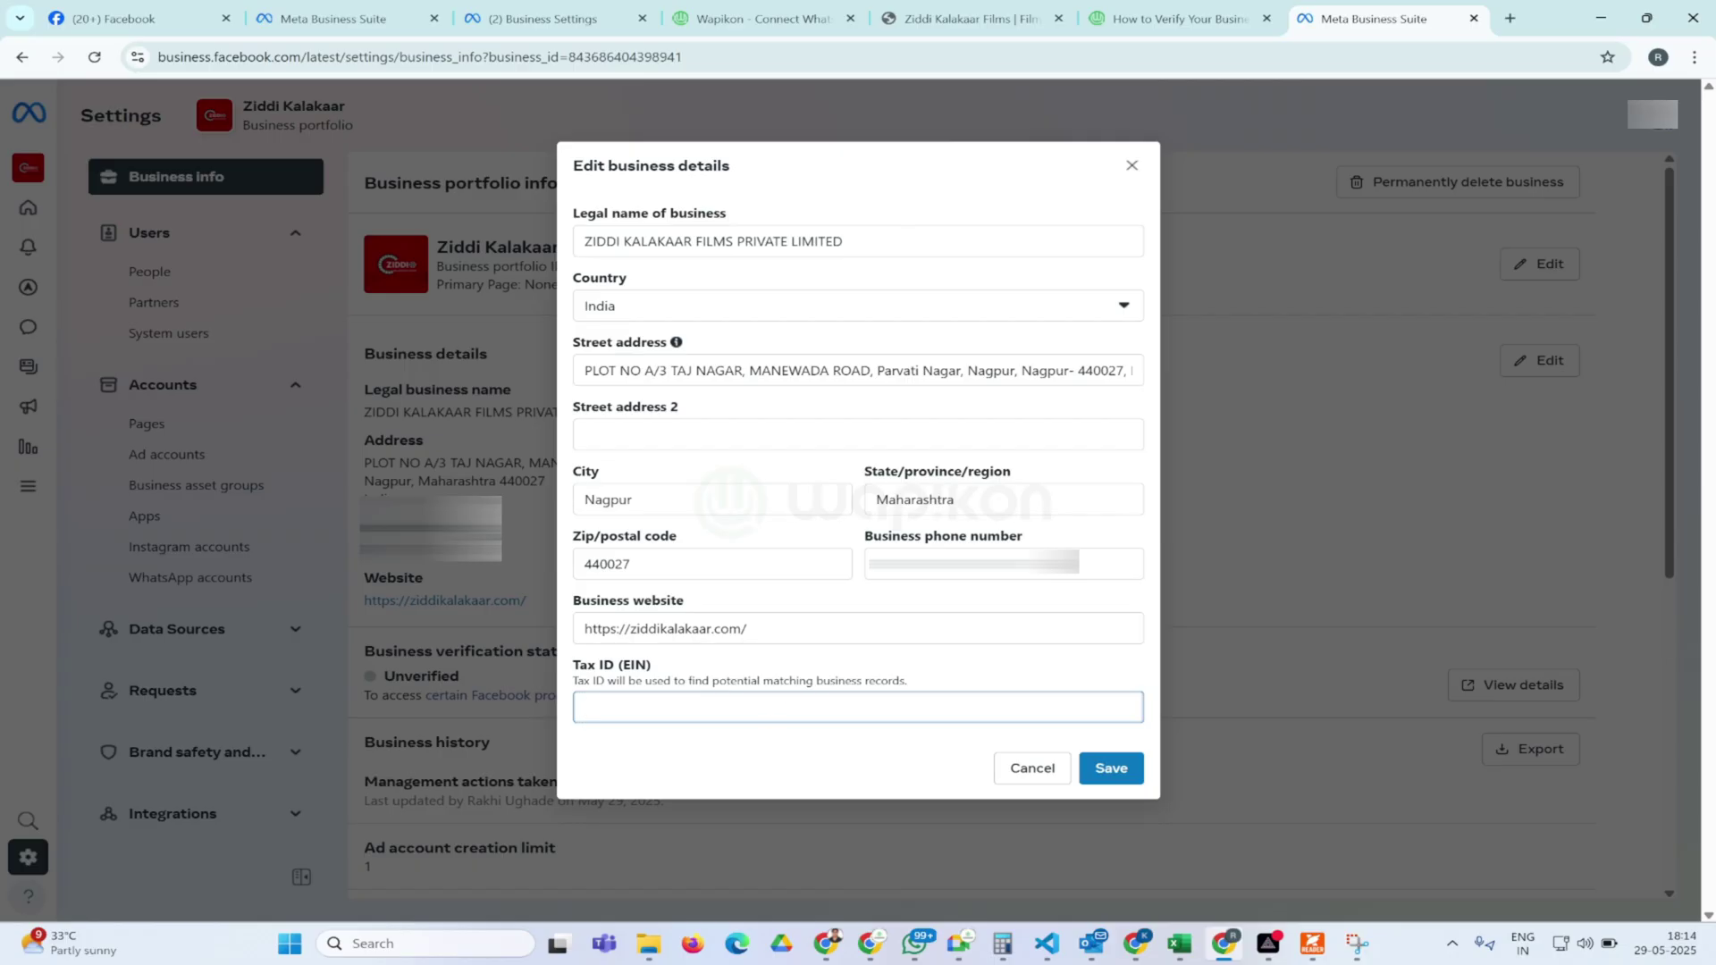
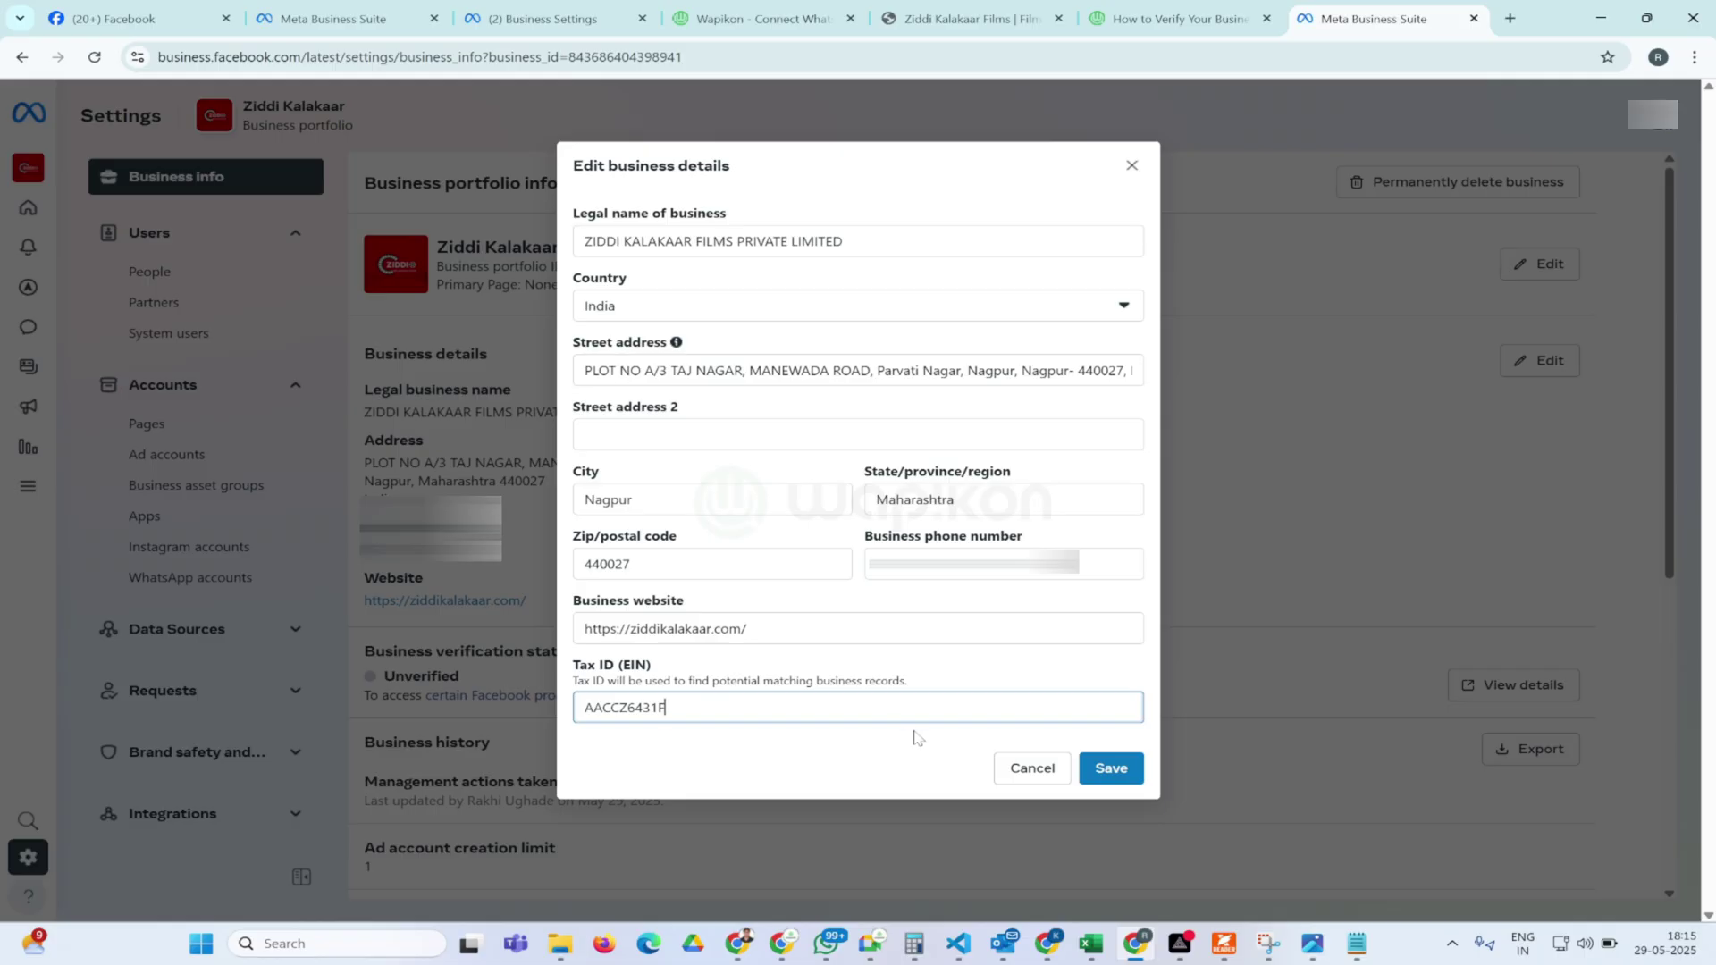
left_click(1110, 767)
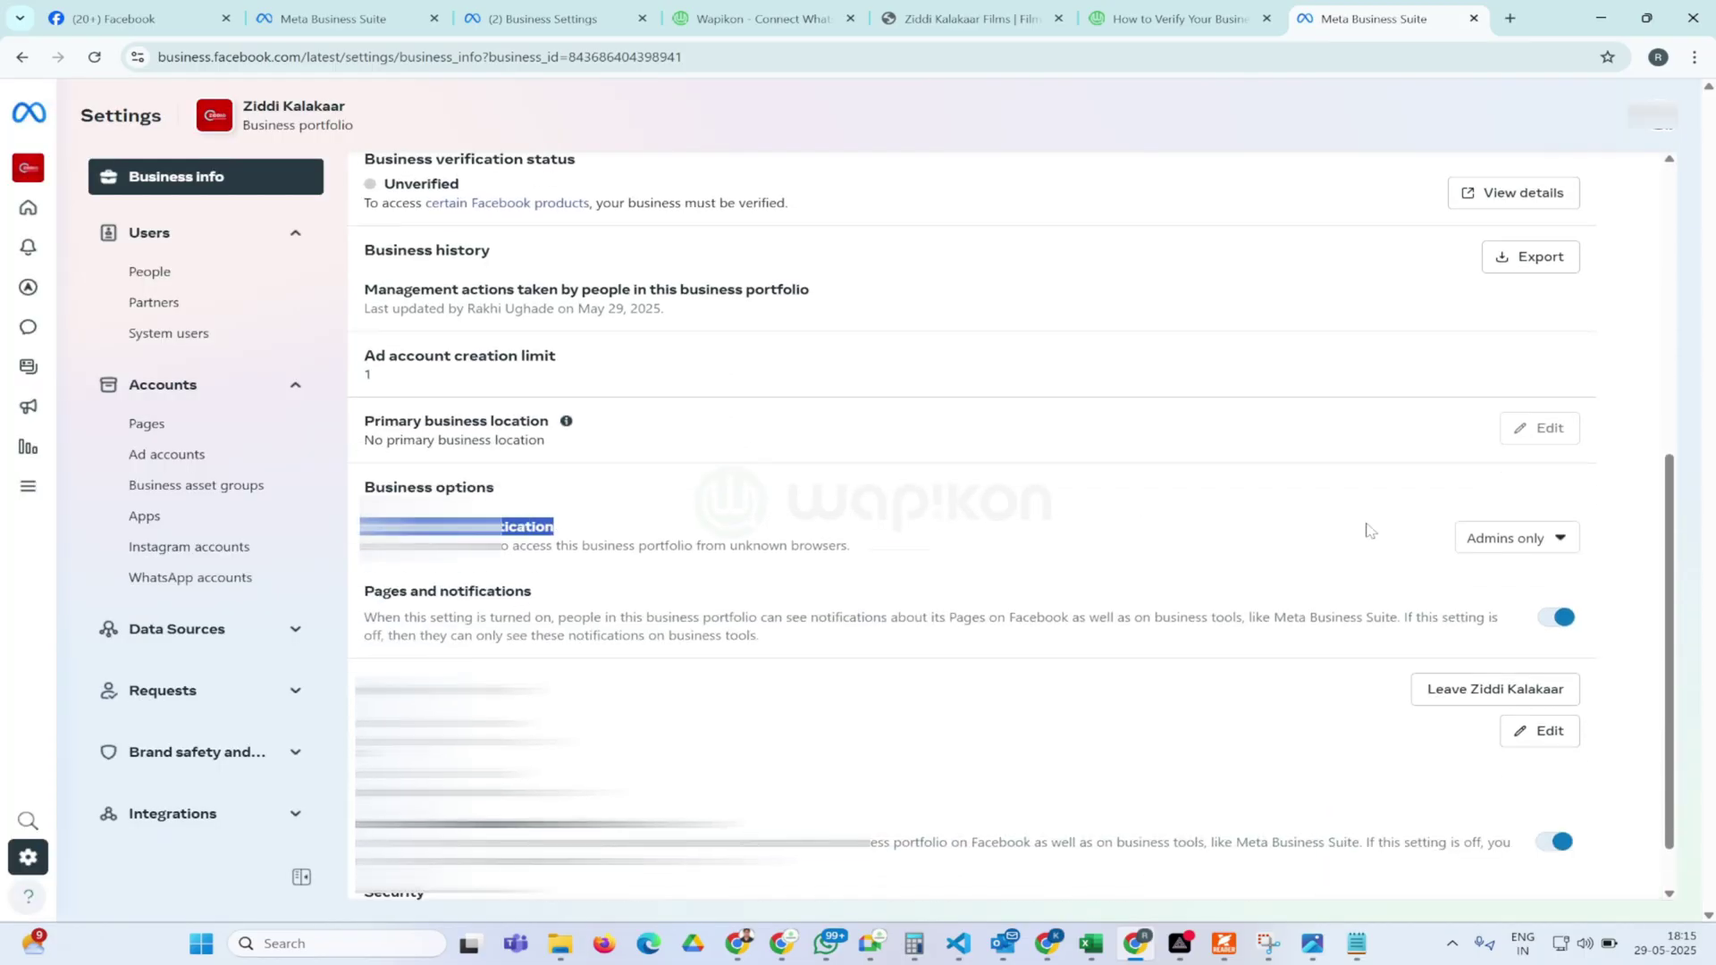
Leave two-factor authentication unchanged and view details of the Unverified business verification status
left_click(1541, 545)
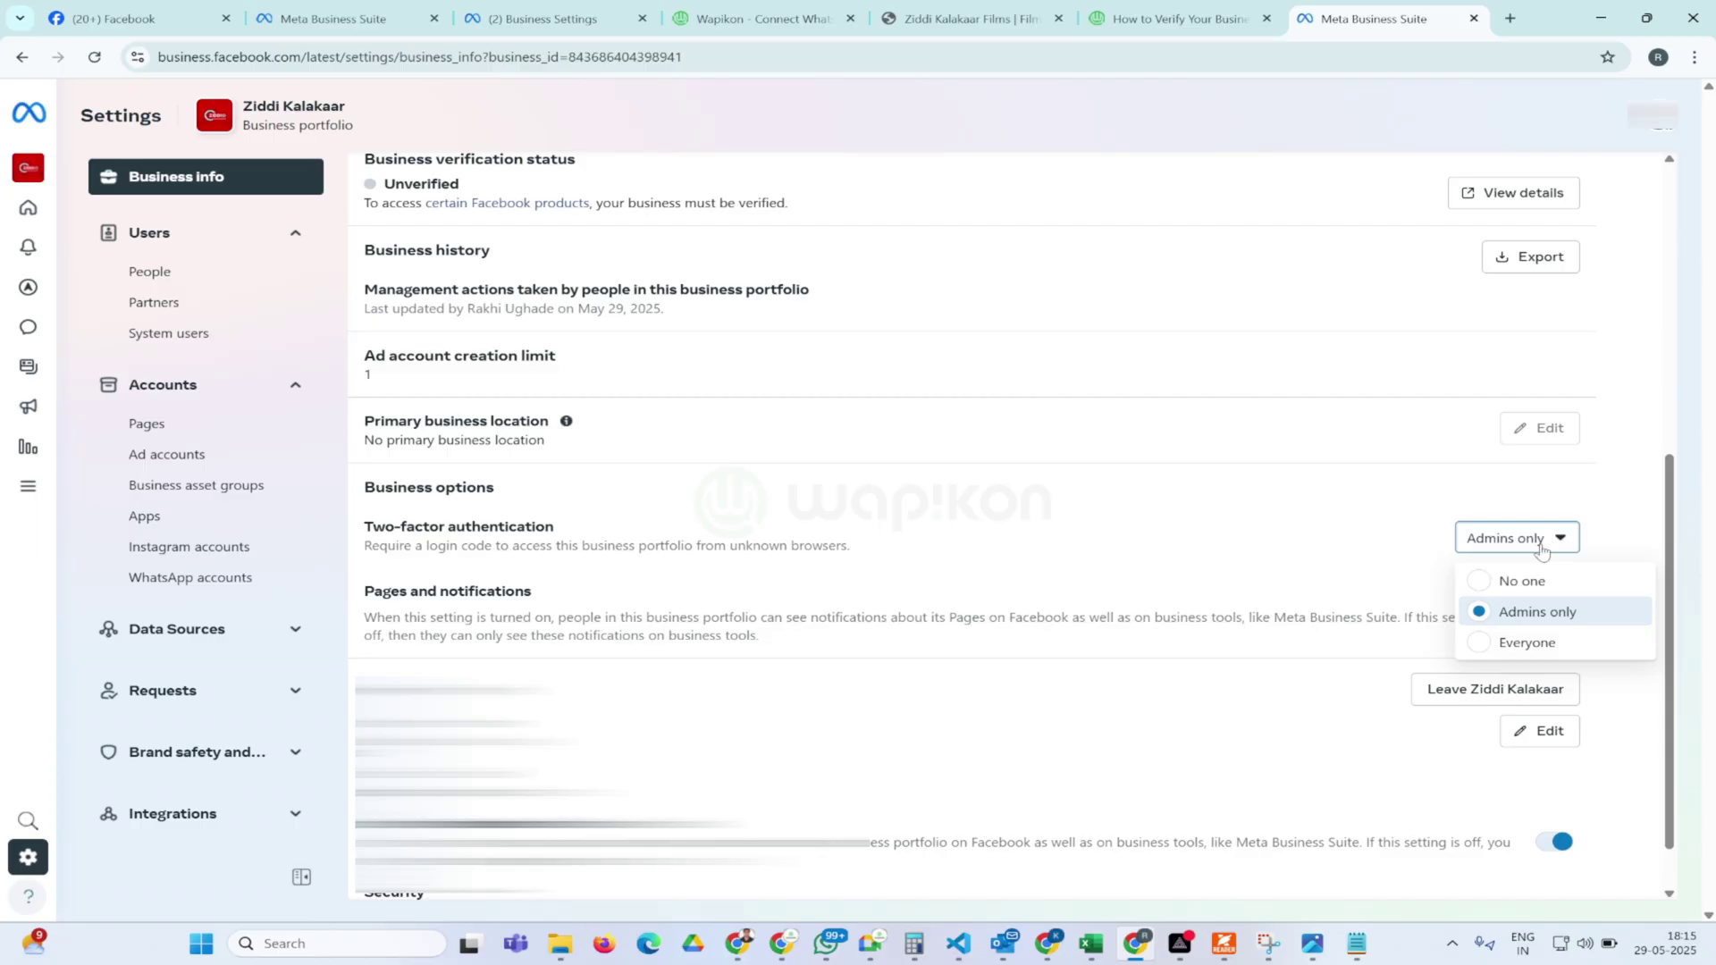
left_click(1096, 583)
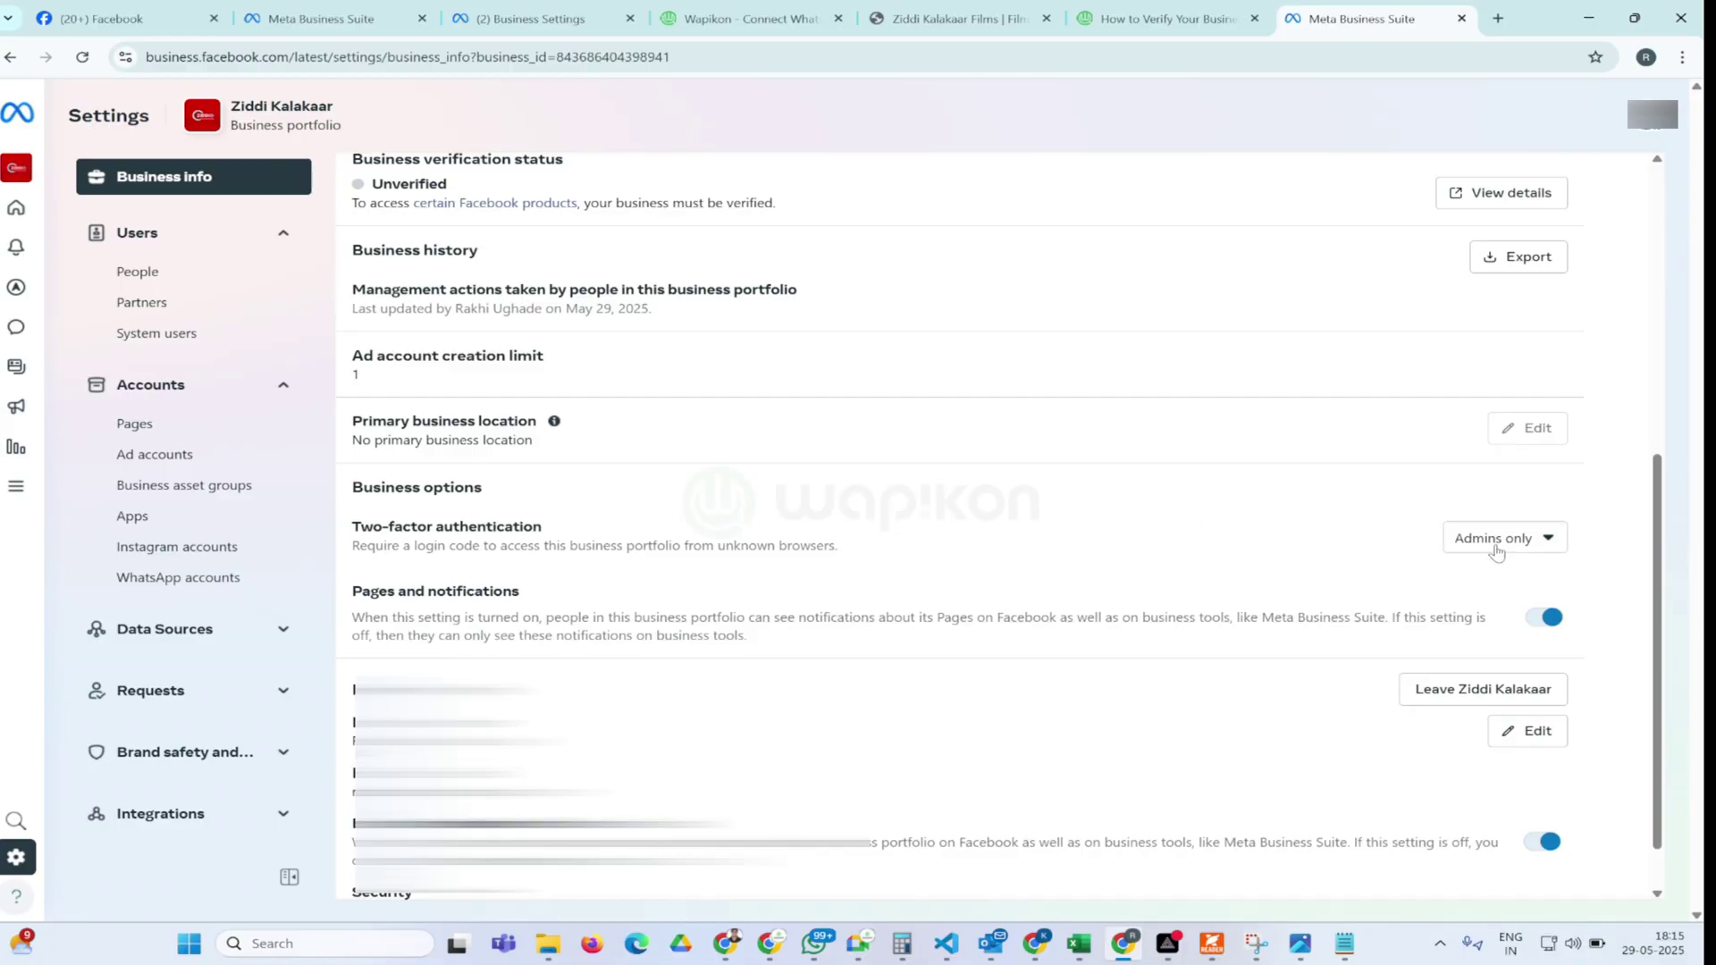
scroll(1246, 582, "down", 1)
scroll(1247, 581, "up", 4)
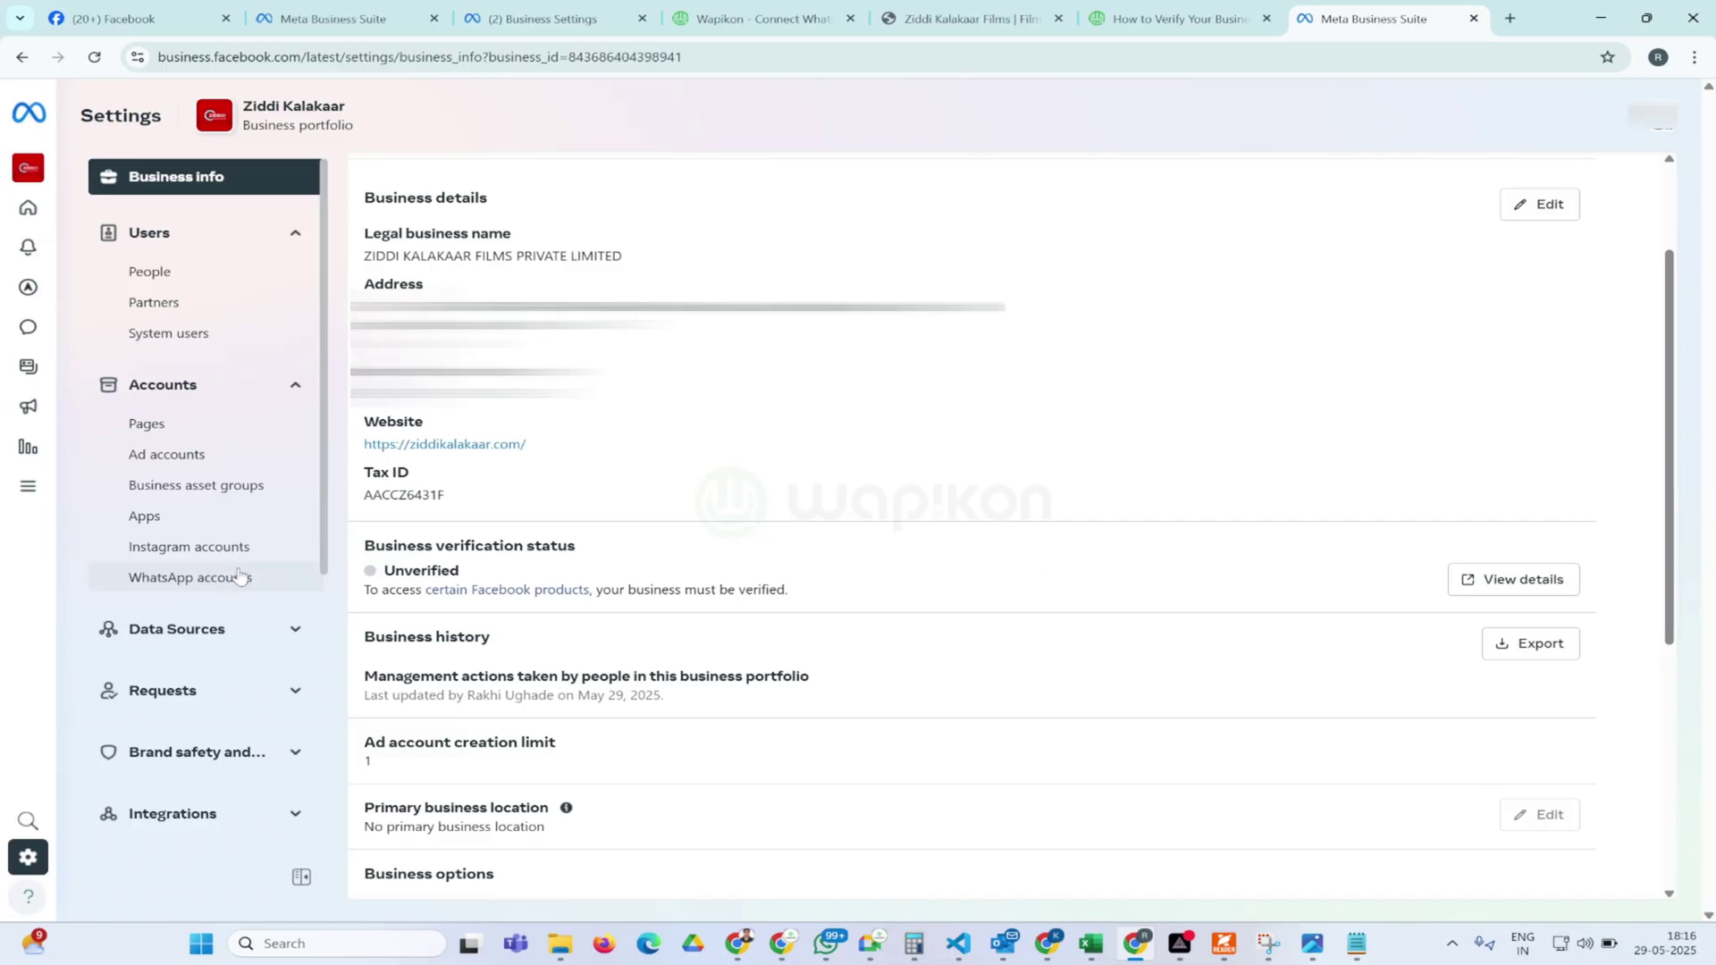
left_click_drag(373, 571, 684, 572)
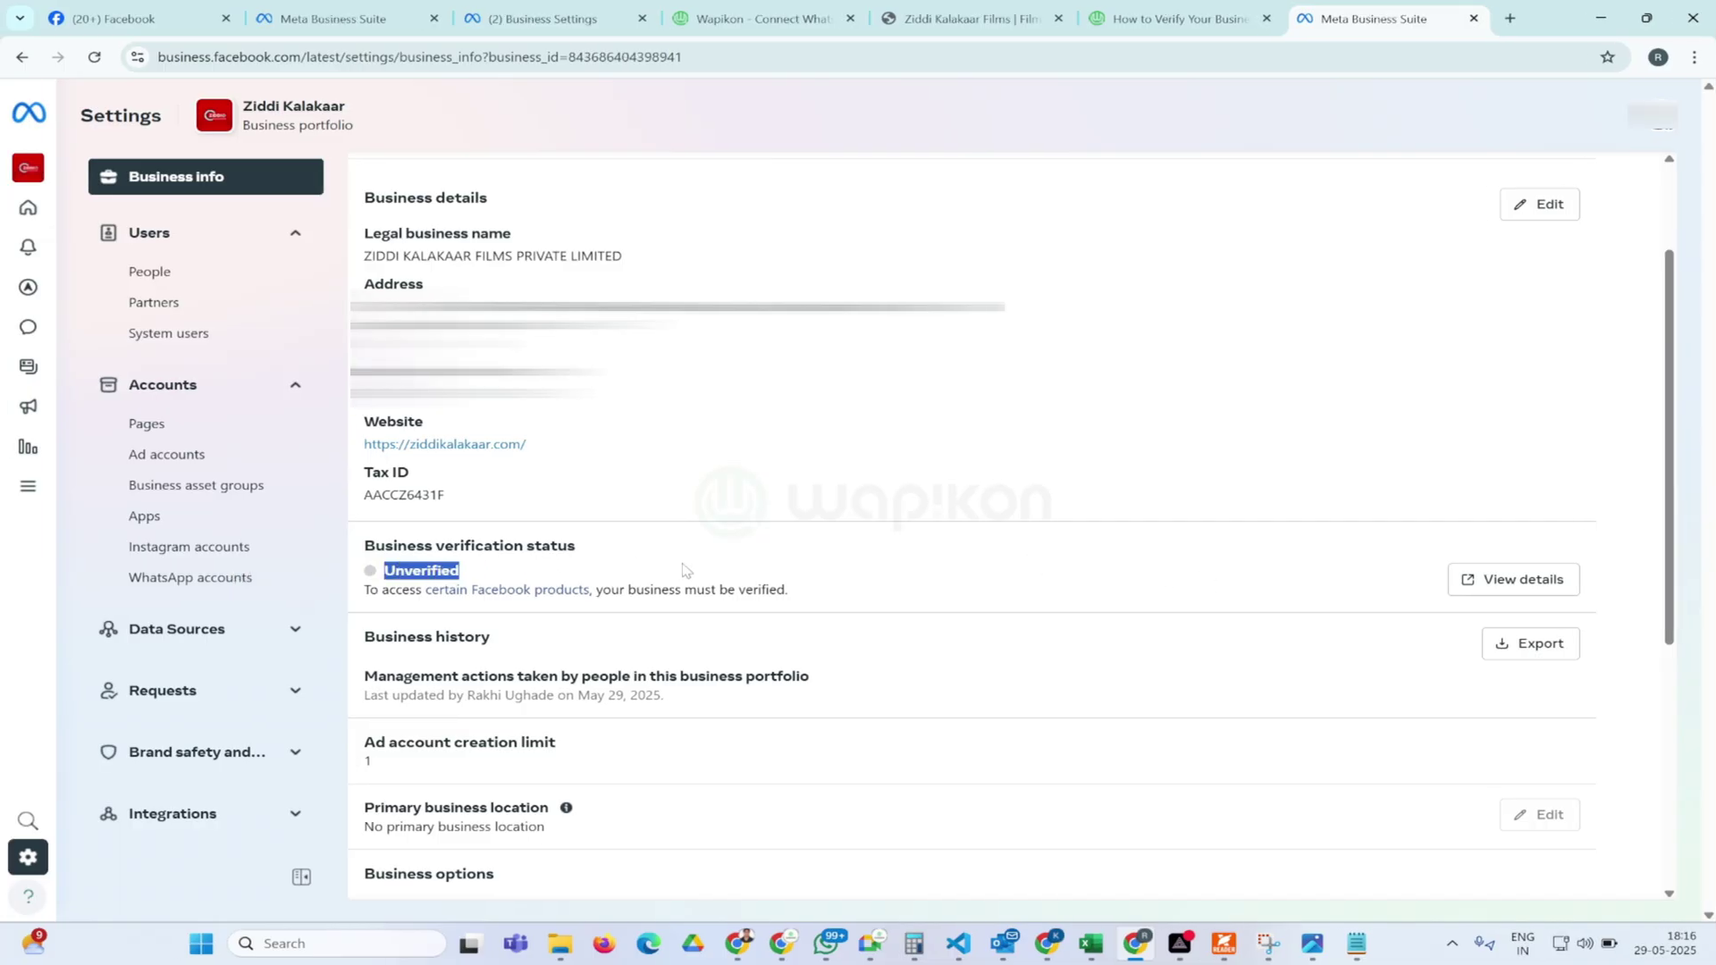
left_click(1509, 580)
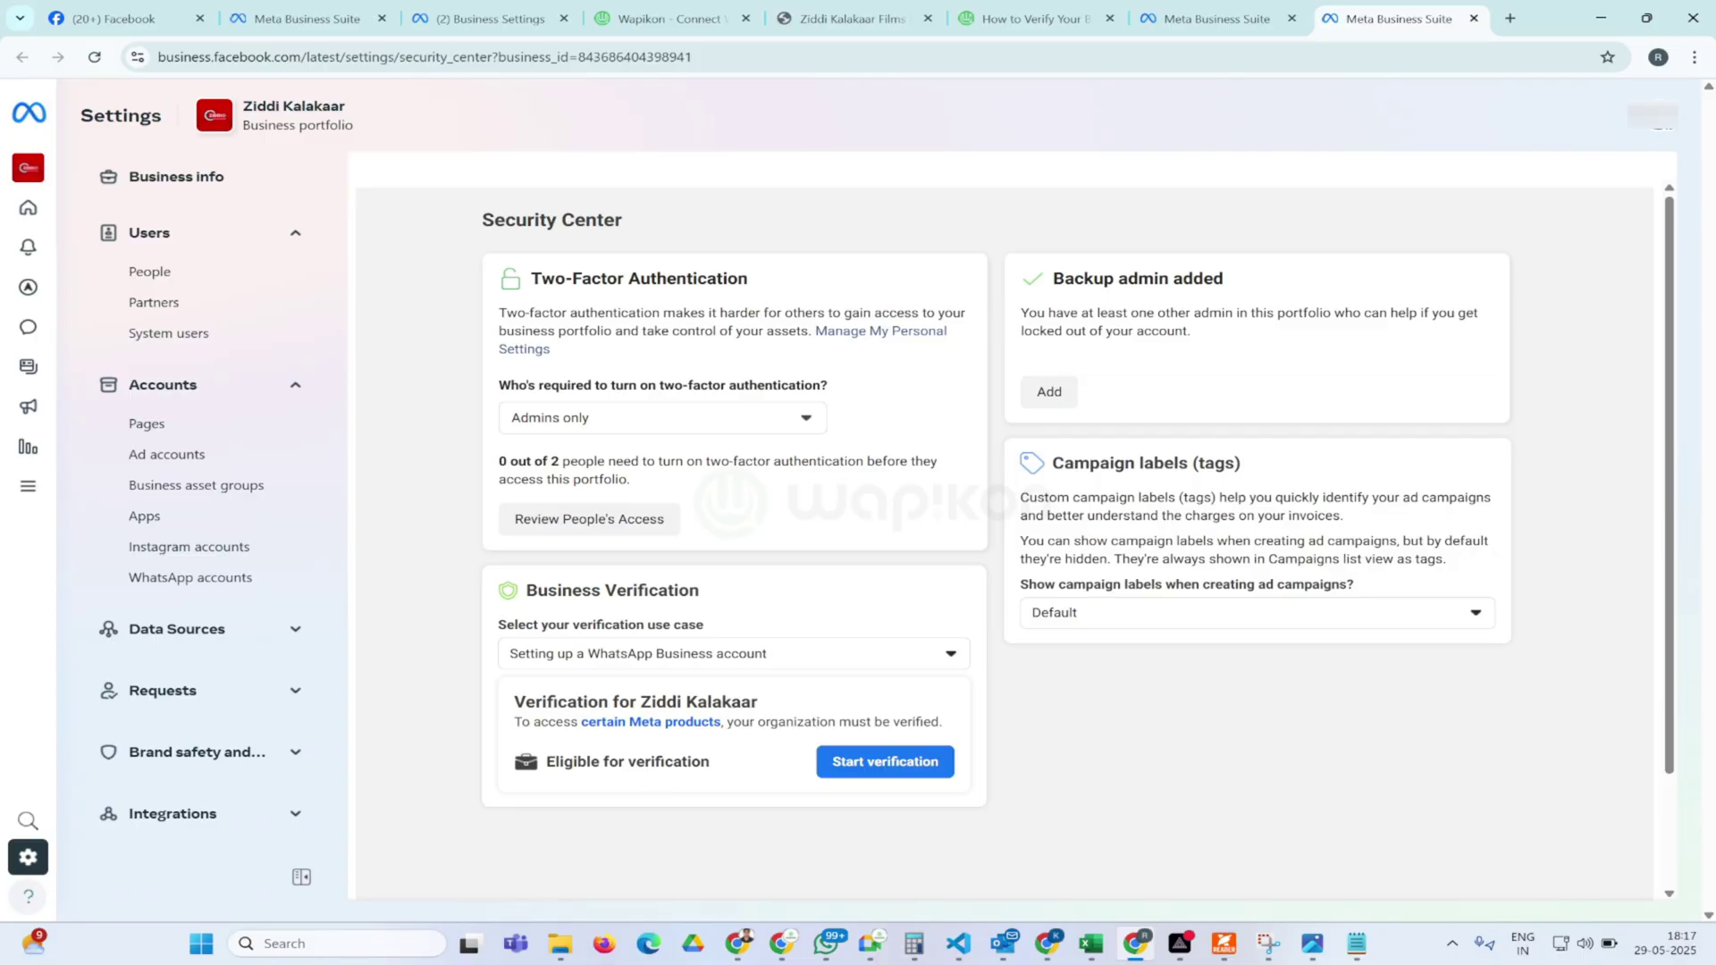
Start verification from the Security Center card marked Eligible for verification
left_click_drag(555, 761, 609, 761)
left_click(746, 775)
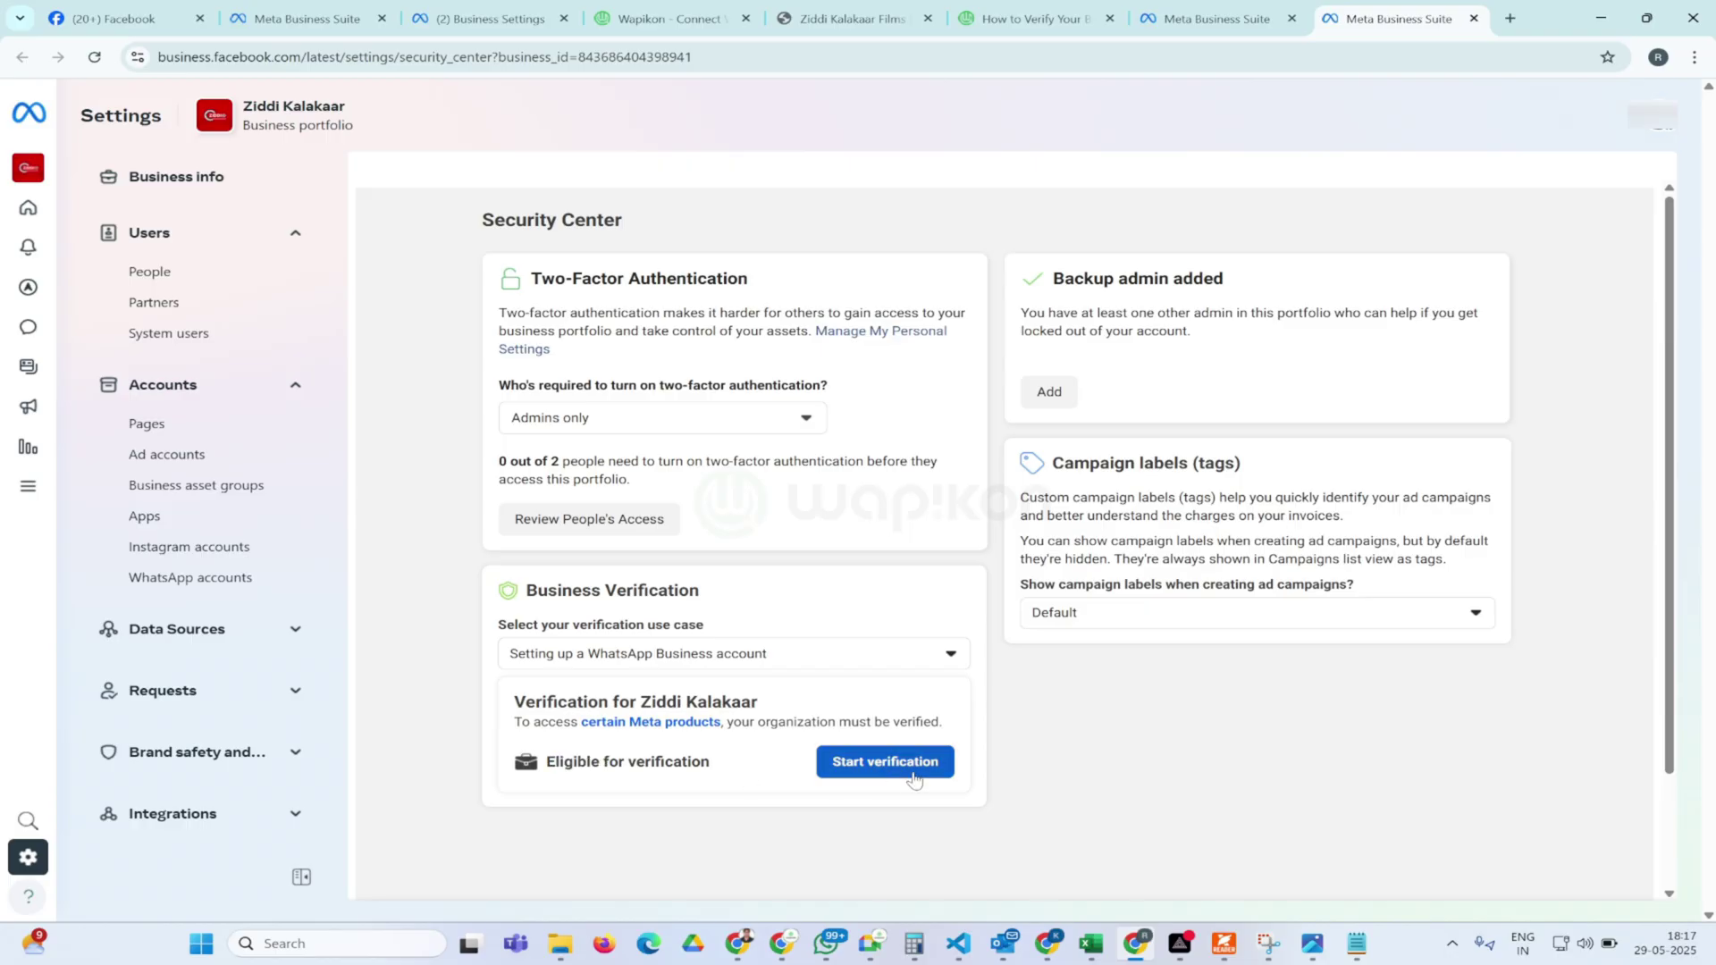
left_click(883, 764)
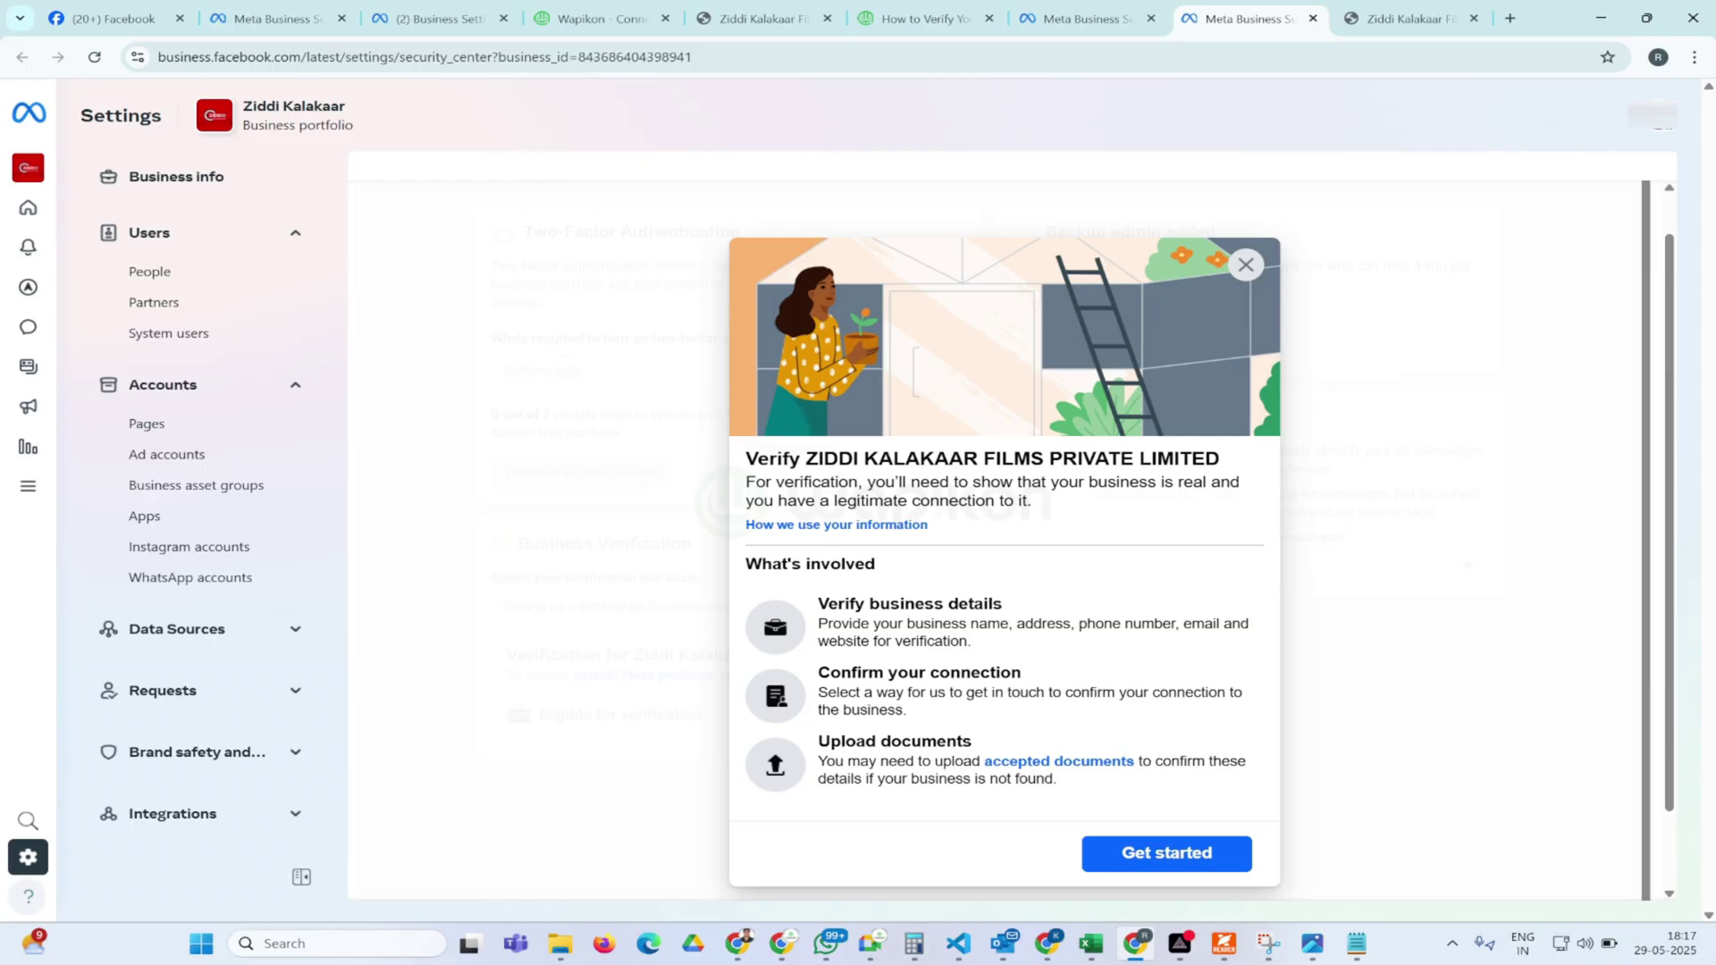
left_click(1391, 25)
scroll(933, 356, "down", 1)
scroll(935, 364, "up", 1)
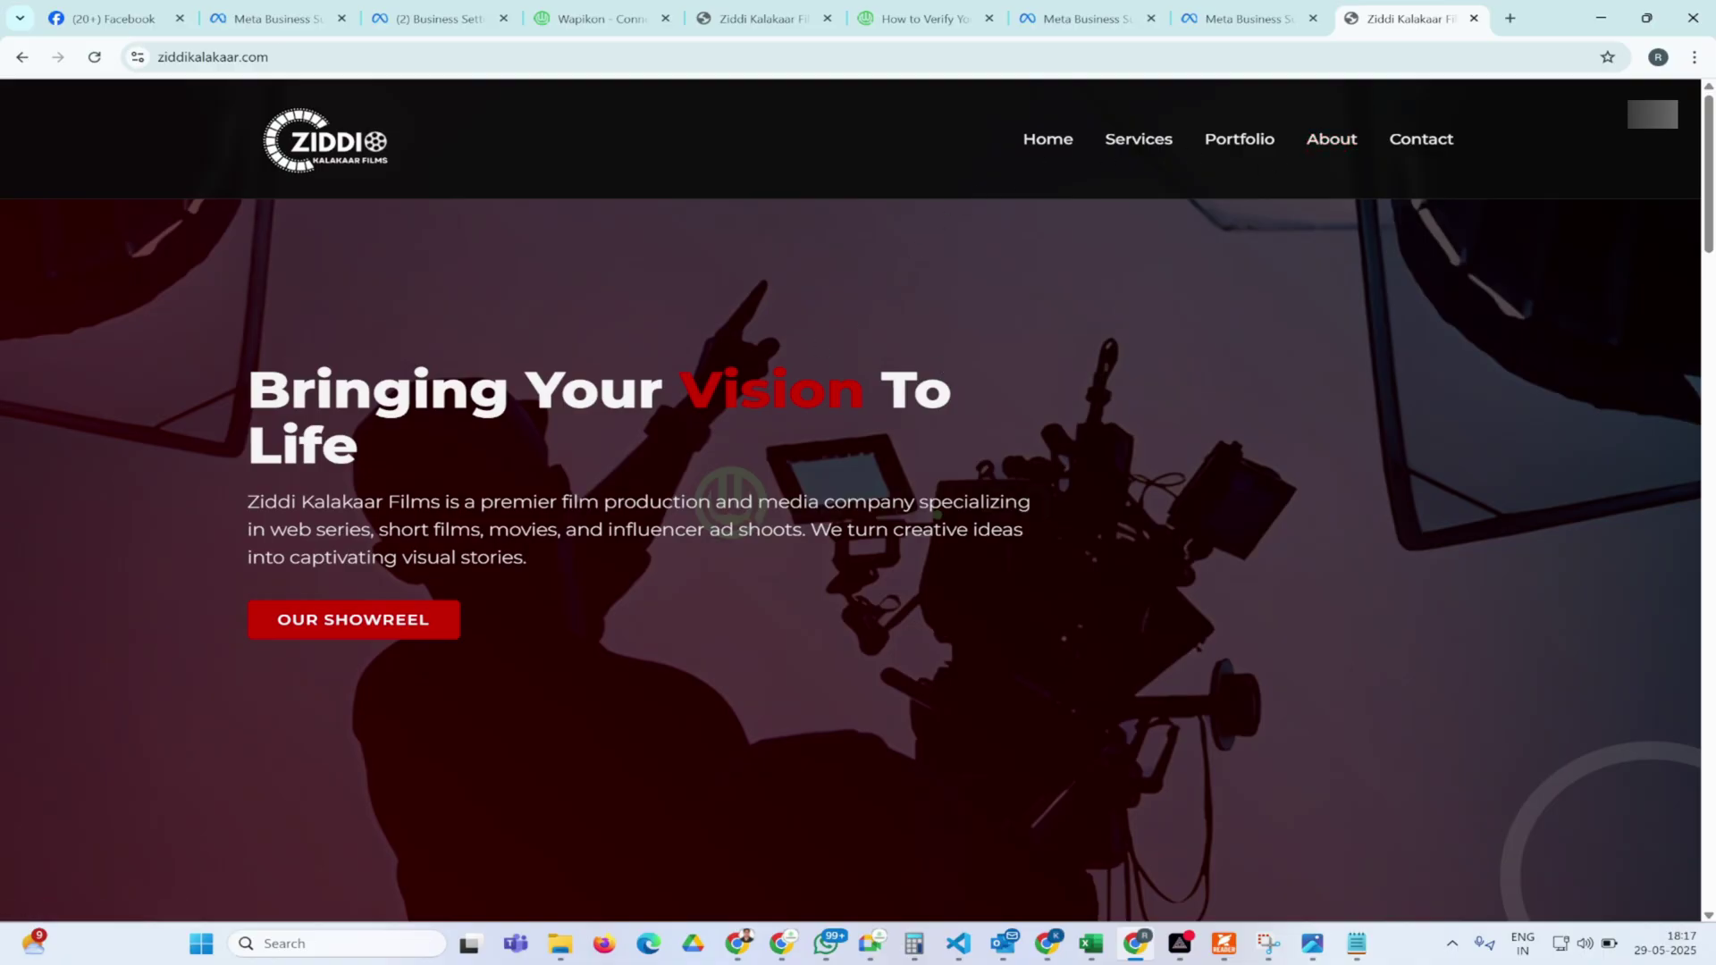
left_click(1421, 143)
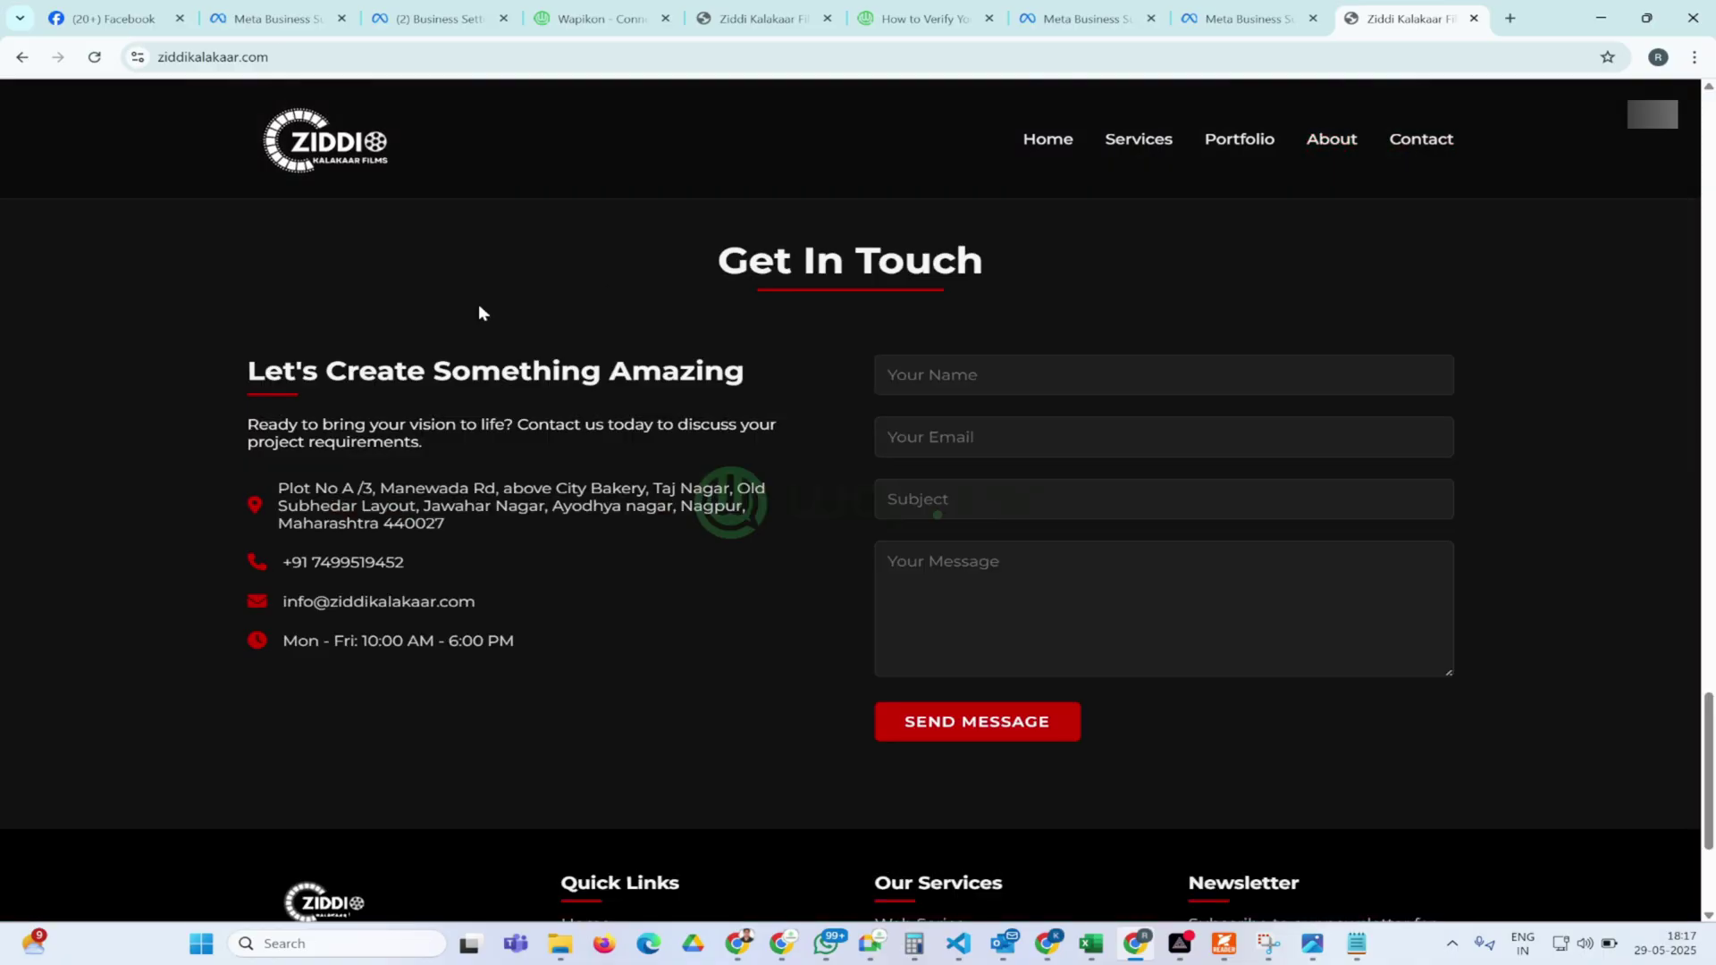
left_click_drag(215, 382, 650, 626)
left_click(650, 625)
triple_click(497, 523)
scroll(581, 559, "down", 3)
left_click_drag(668, 892, 1098, 892)
left_click(699, 579)
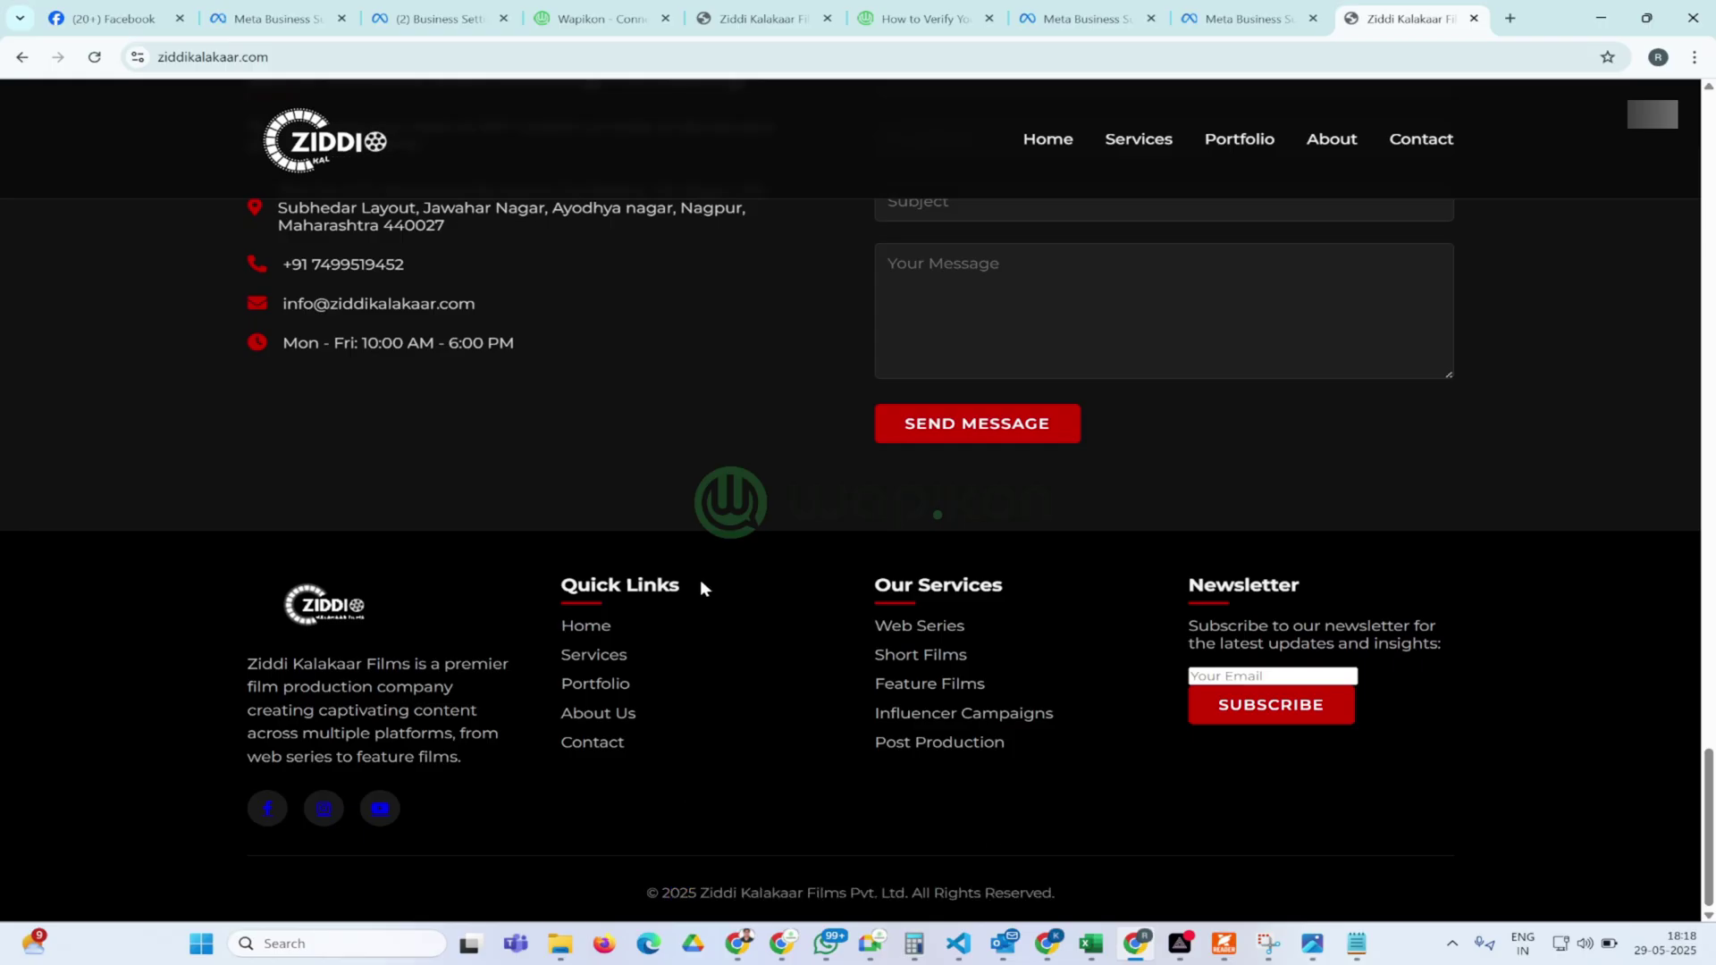
scroll(700, 579, "up", 2)
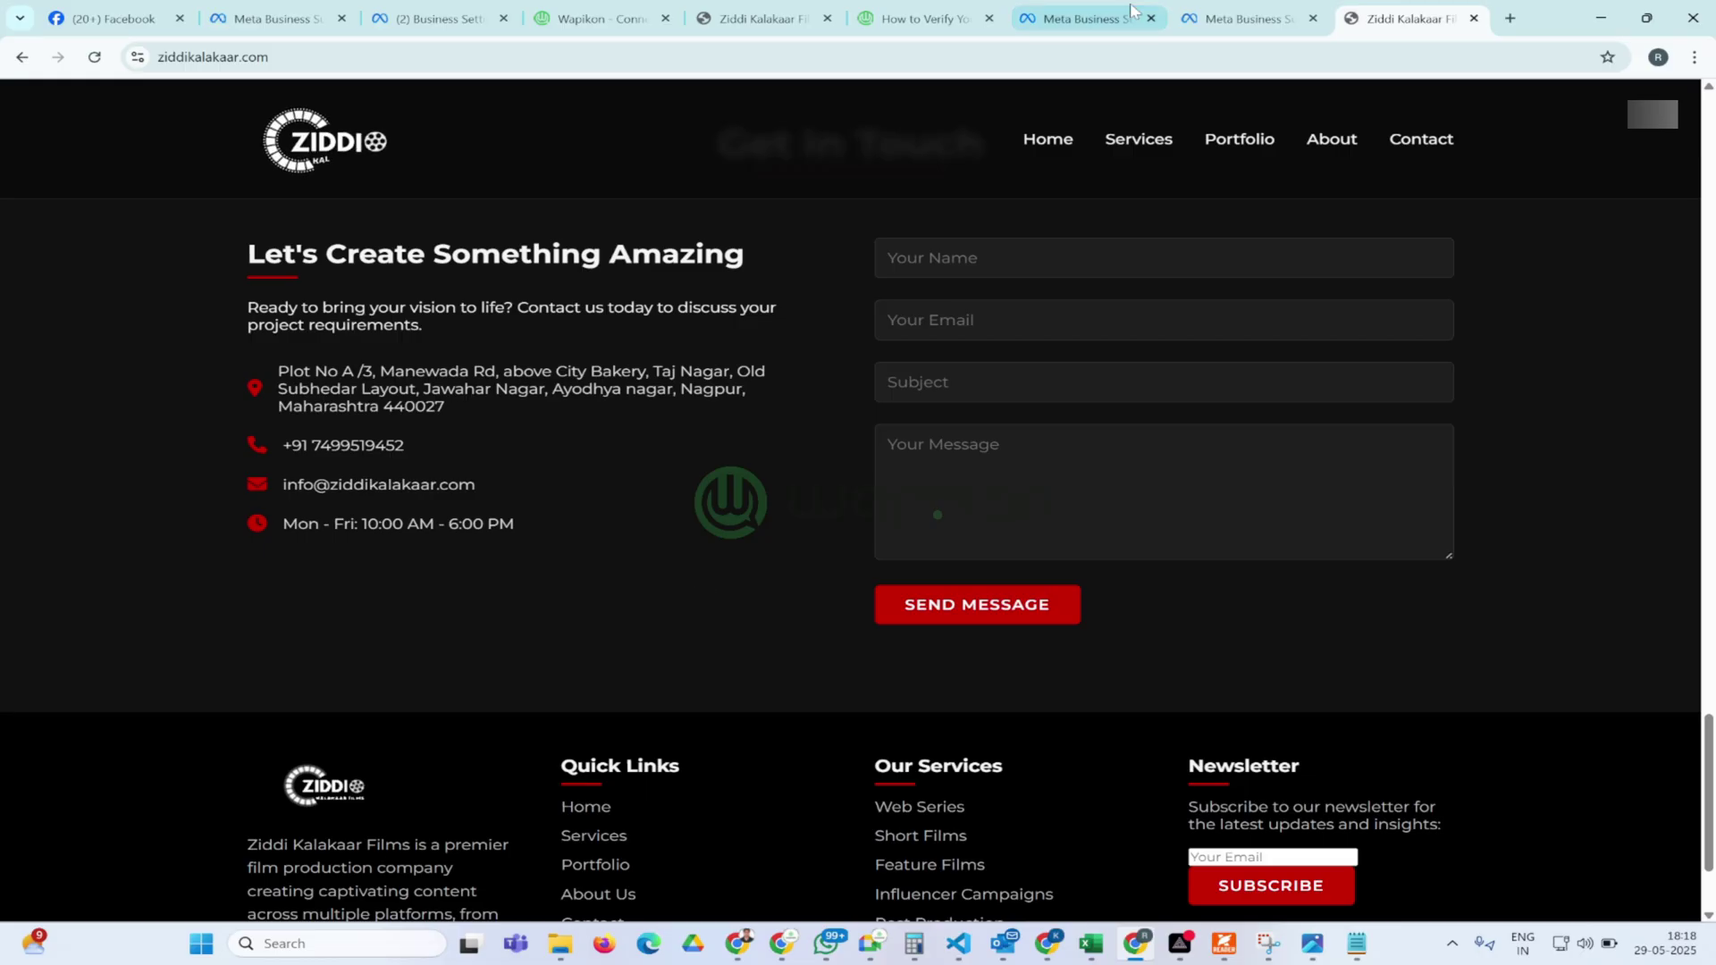
left_click(1229, 27)
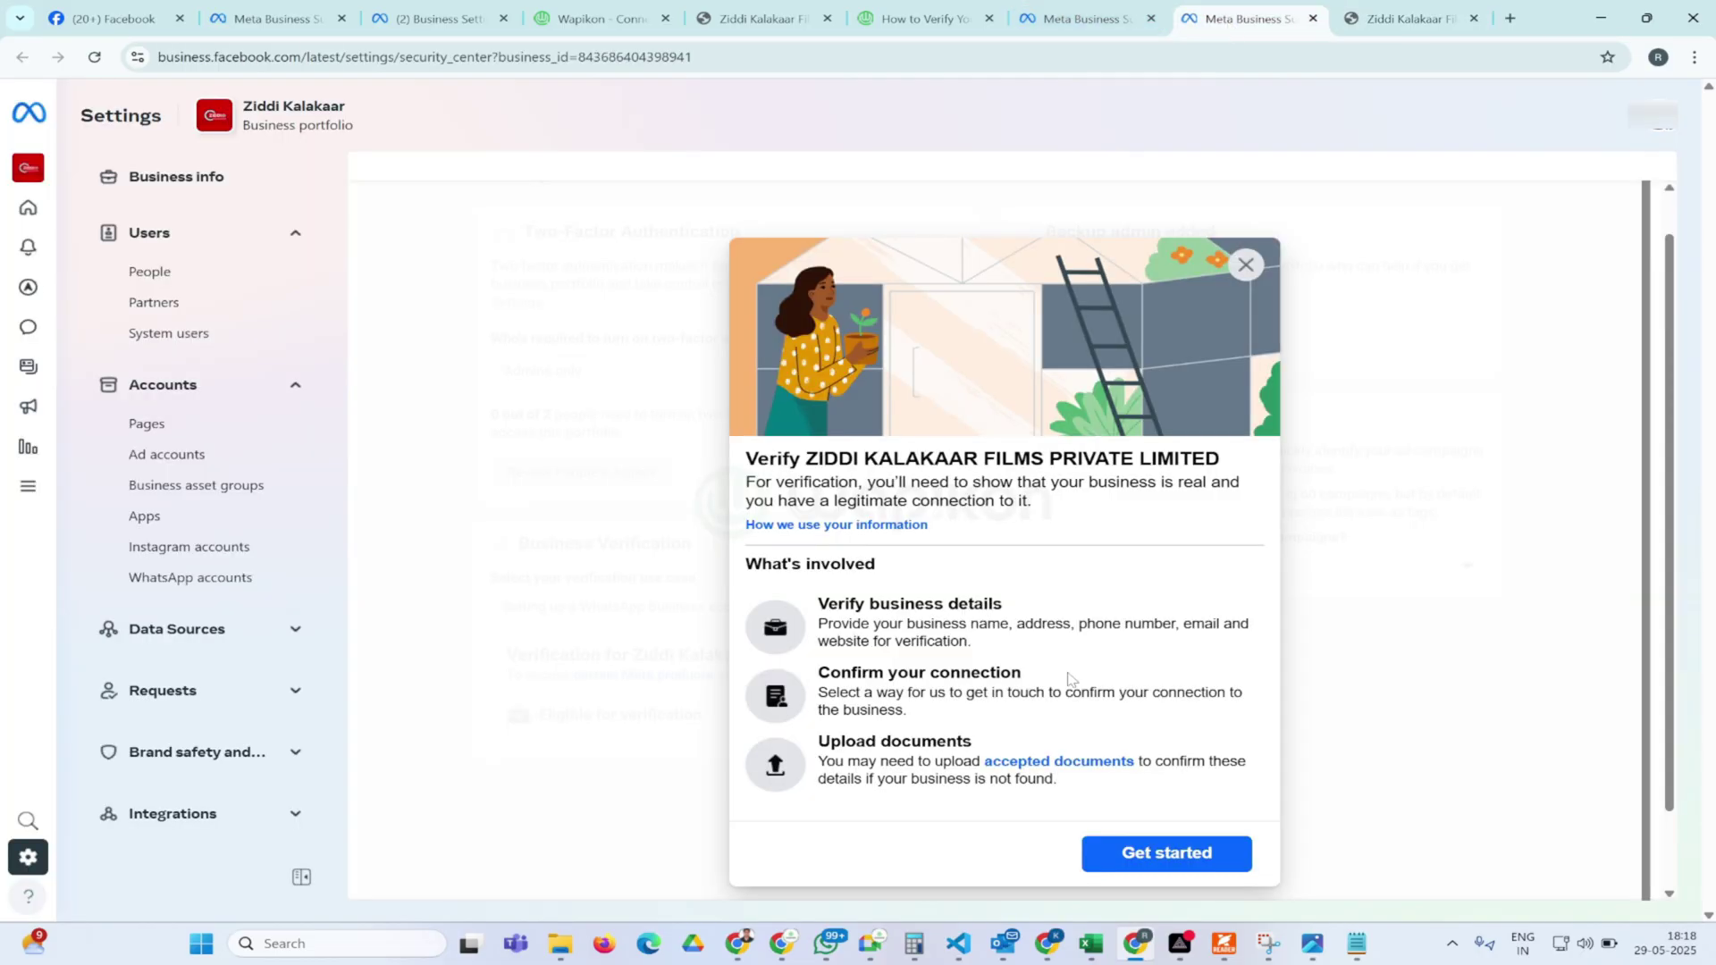
Get started with verification, keeping India as the organization's country
left_click(1171, 854)
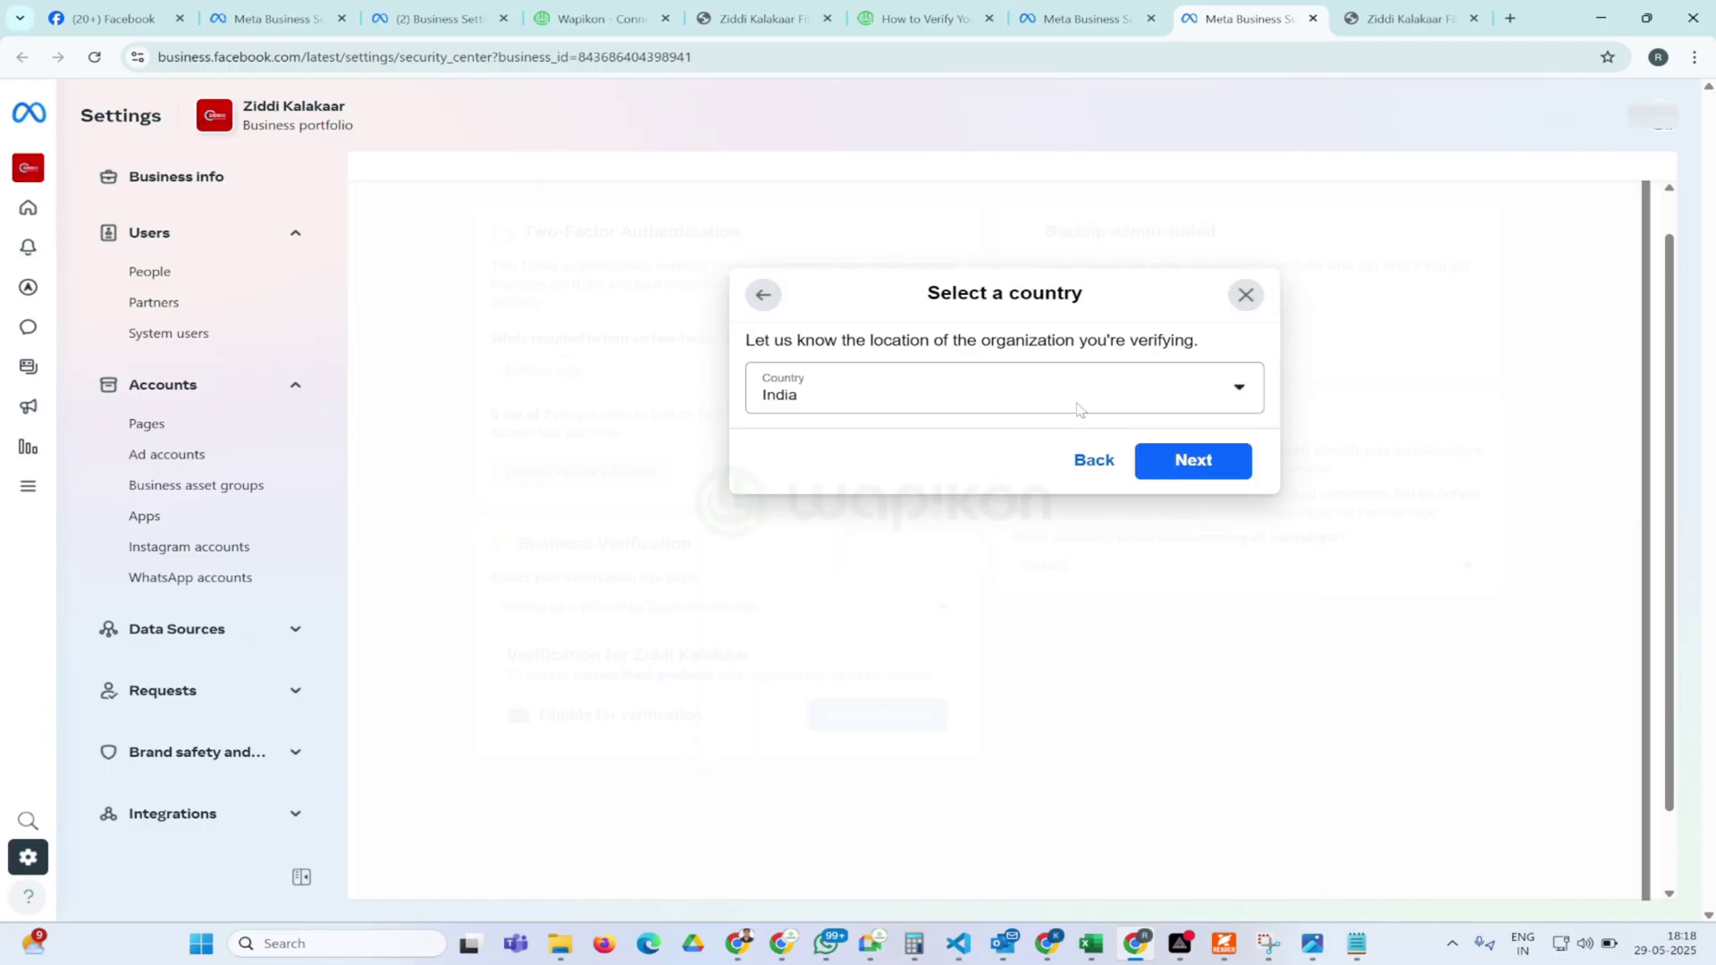
left_click(1176, 465)
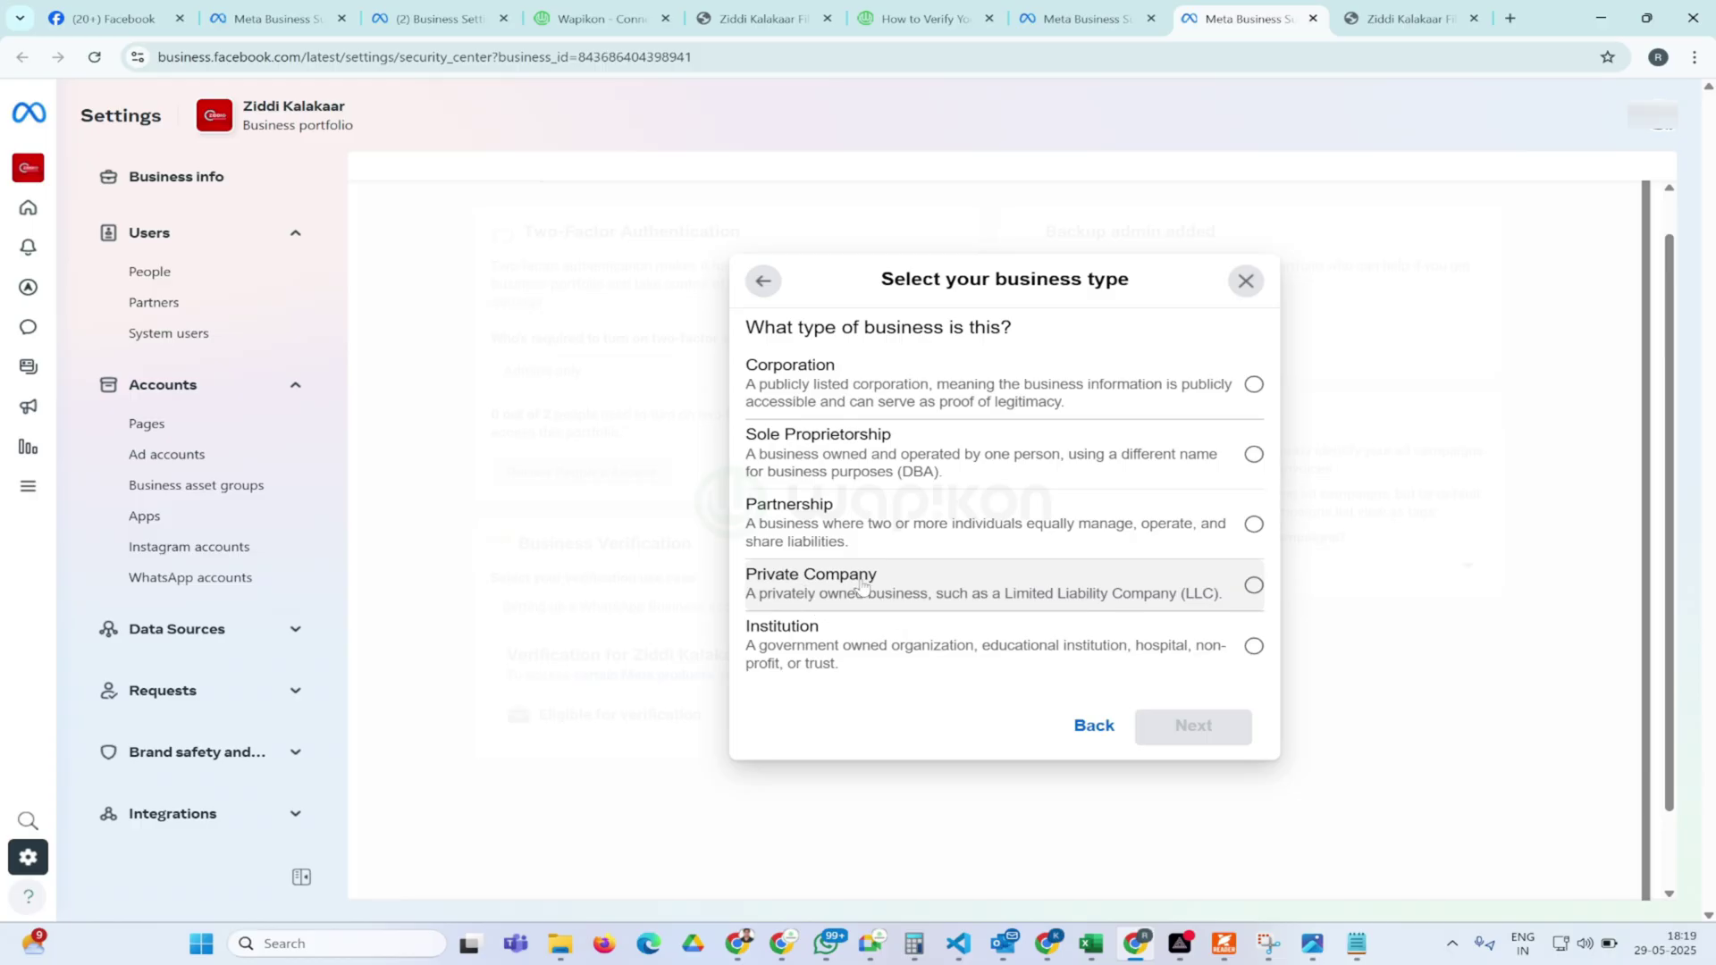
Choose Private Company, then review the name and Nagpur street address in Add business details
left_click(860, 585)
left_click(1189, 737)
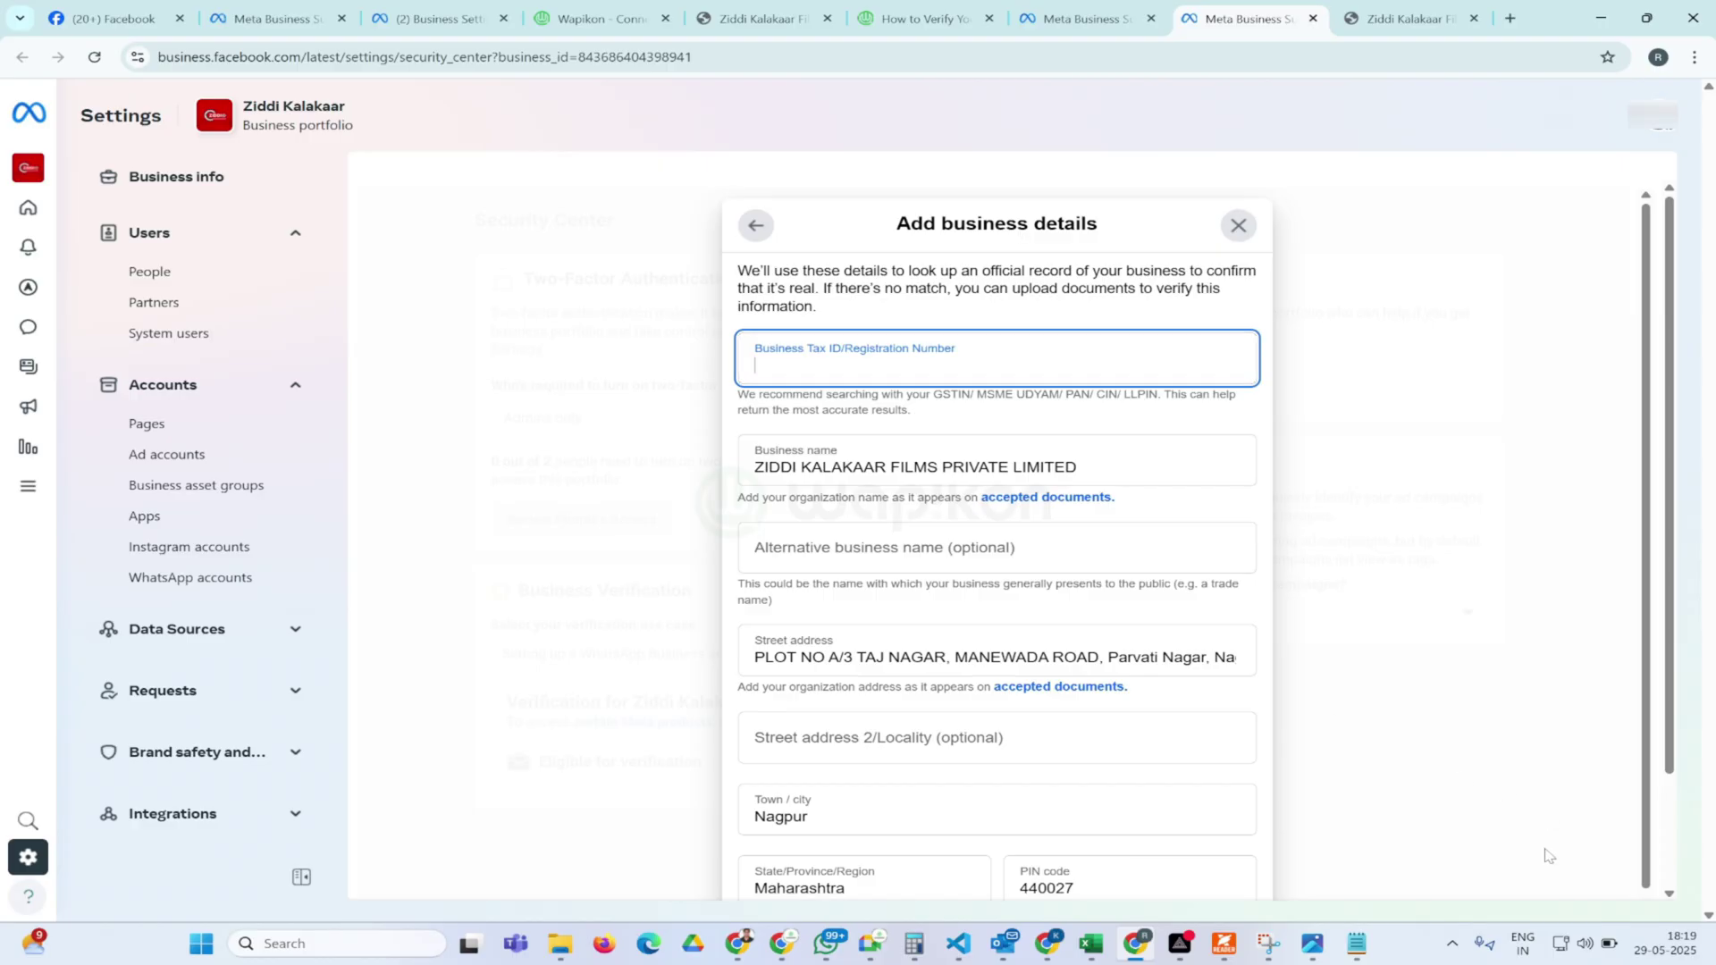
mouse_move(1358, 945)
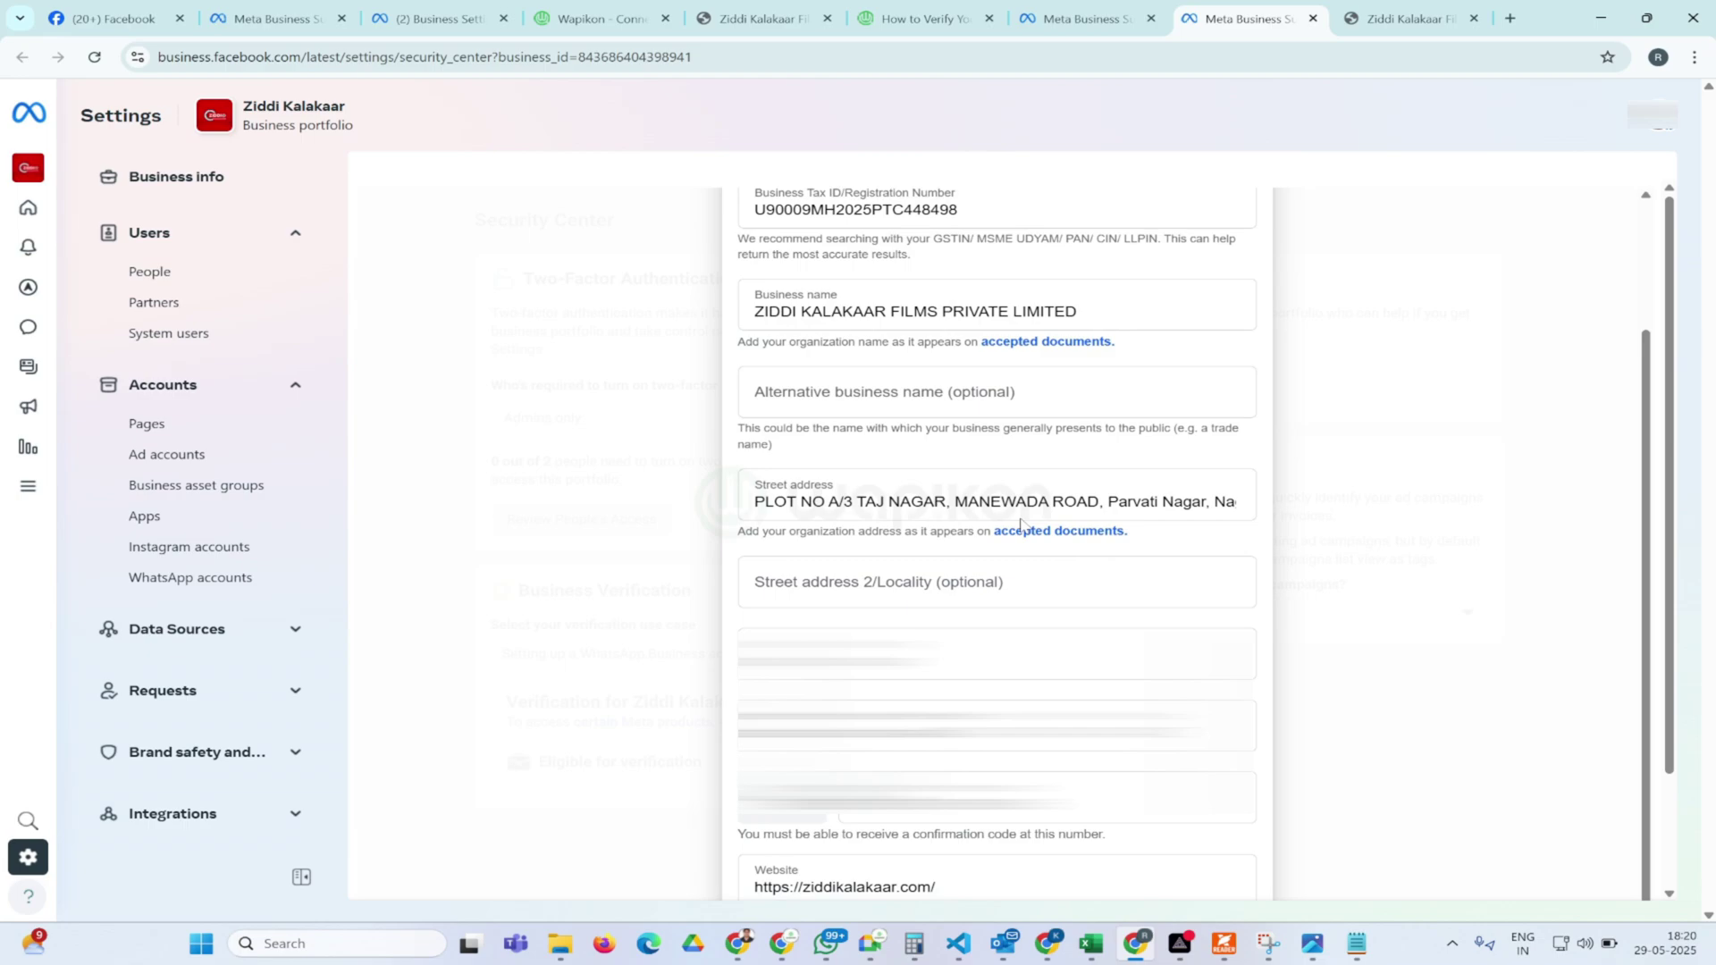
left_click(958, 413)
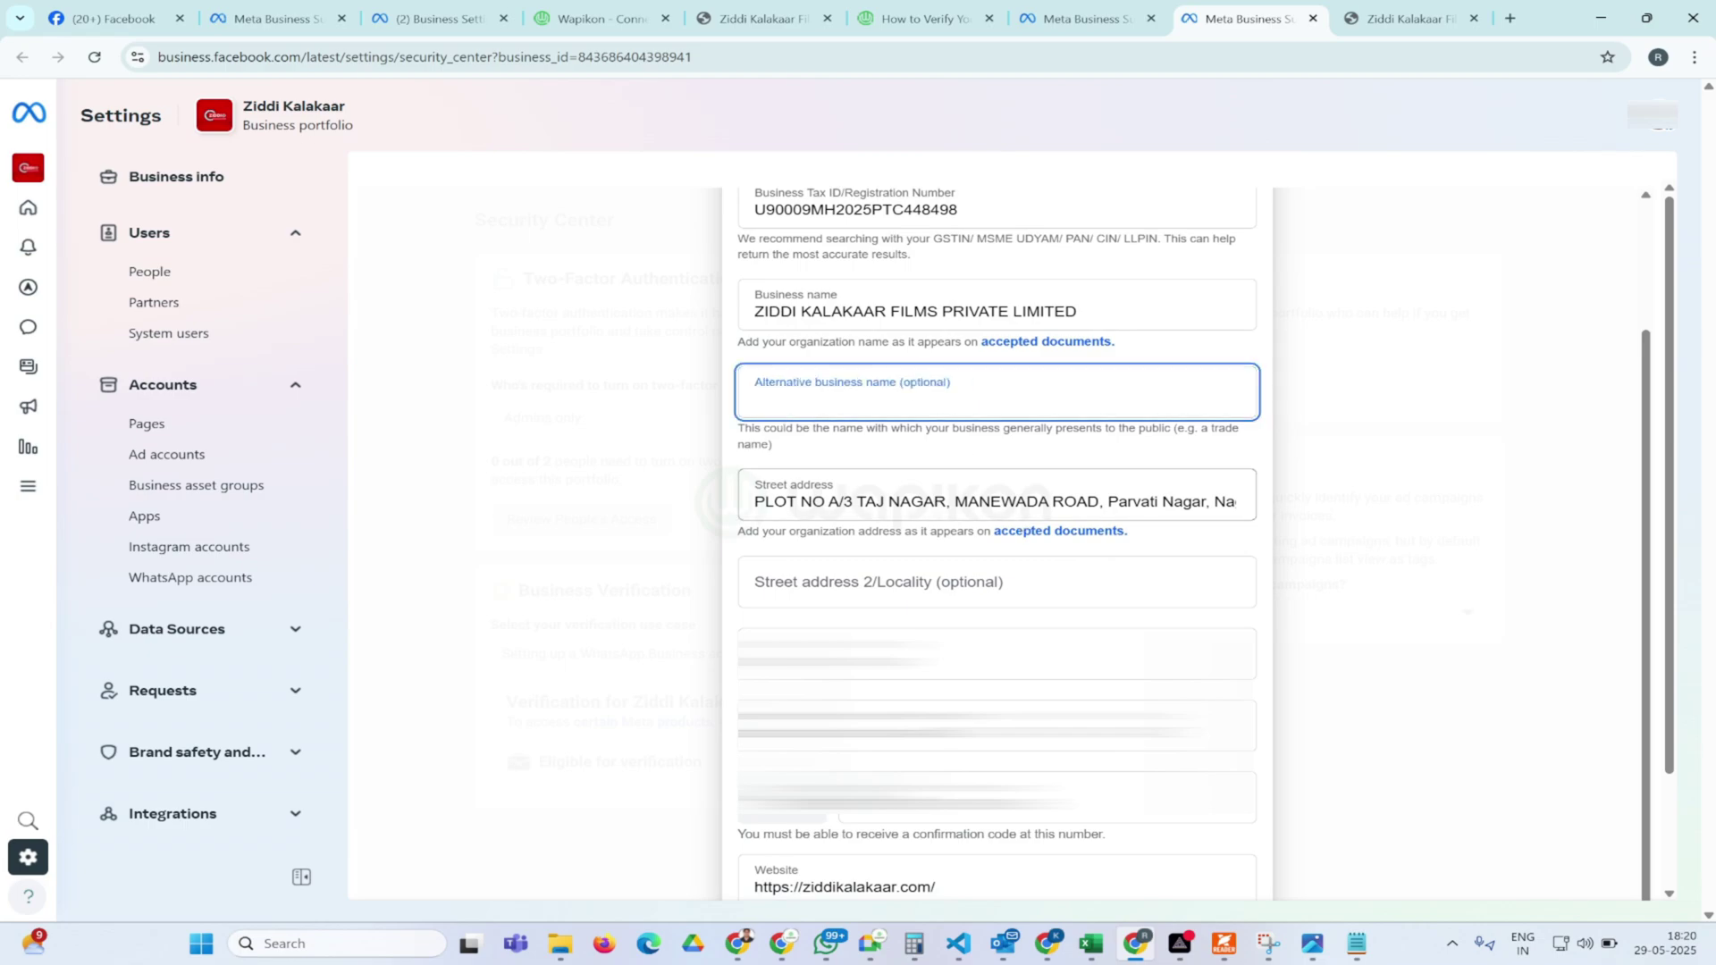
scroll(996, 536, "down", 1)
triple_click(1185, 401)
left_click_drag(1185, 401, 1210, 471)
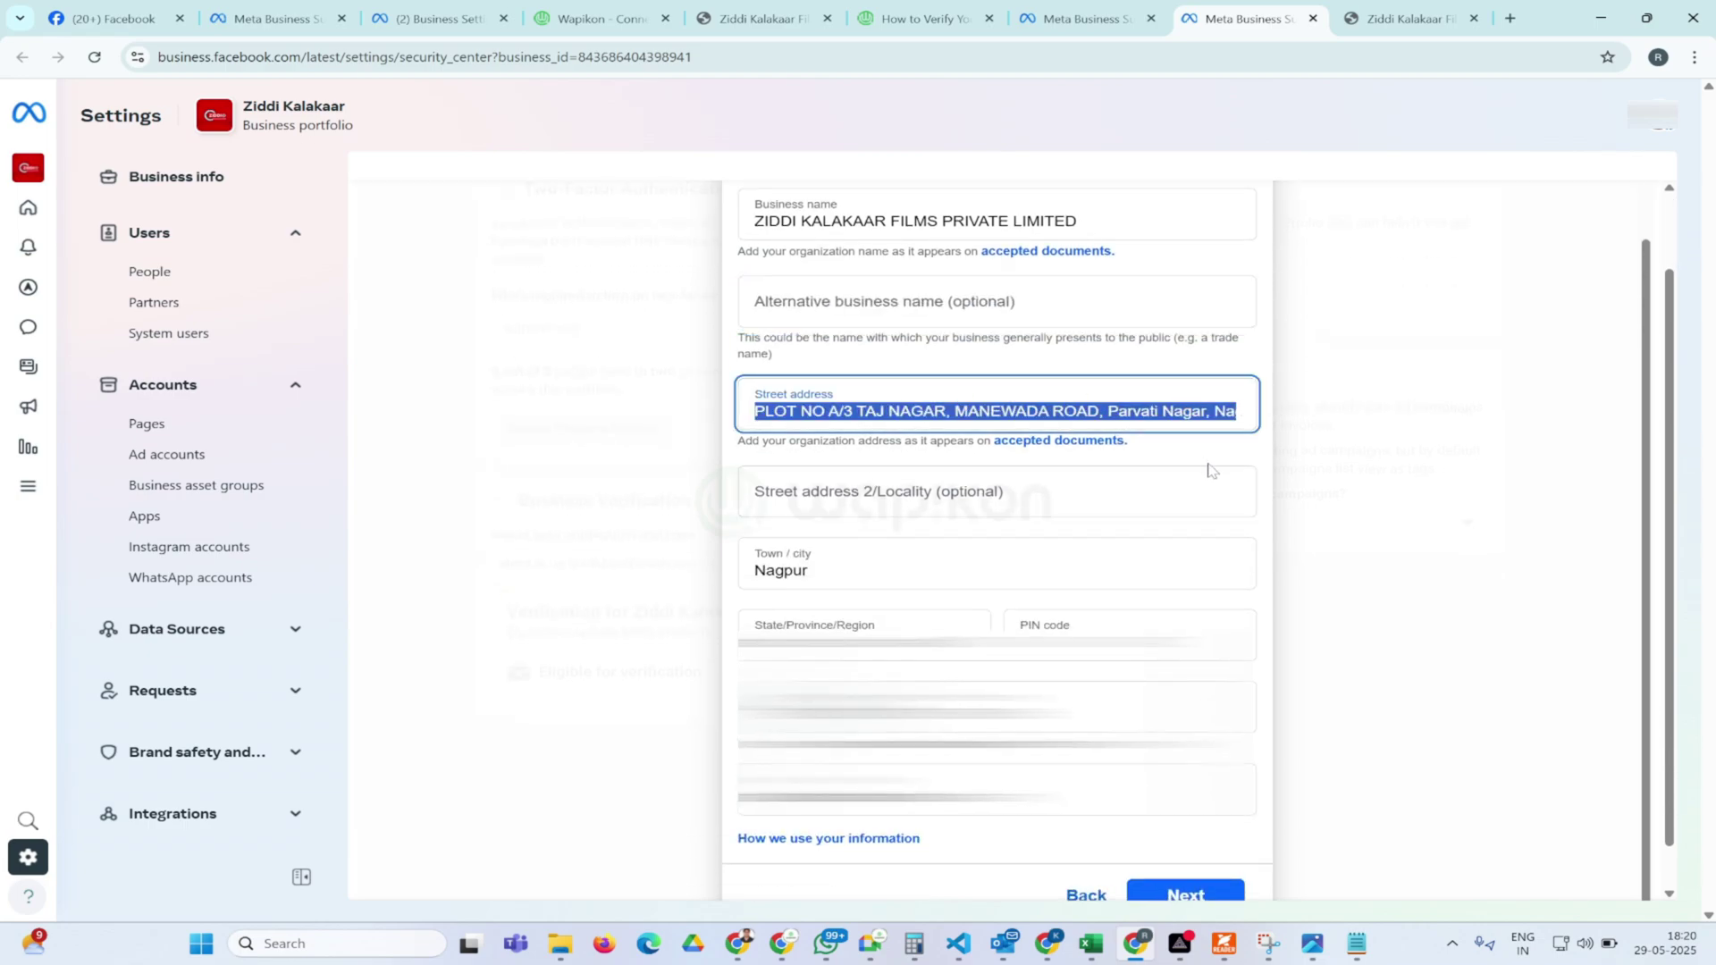
scroll(1210, 471, "down", 1)
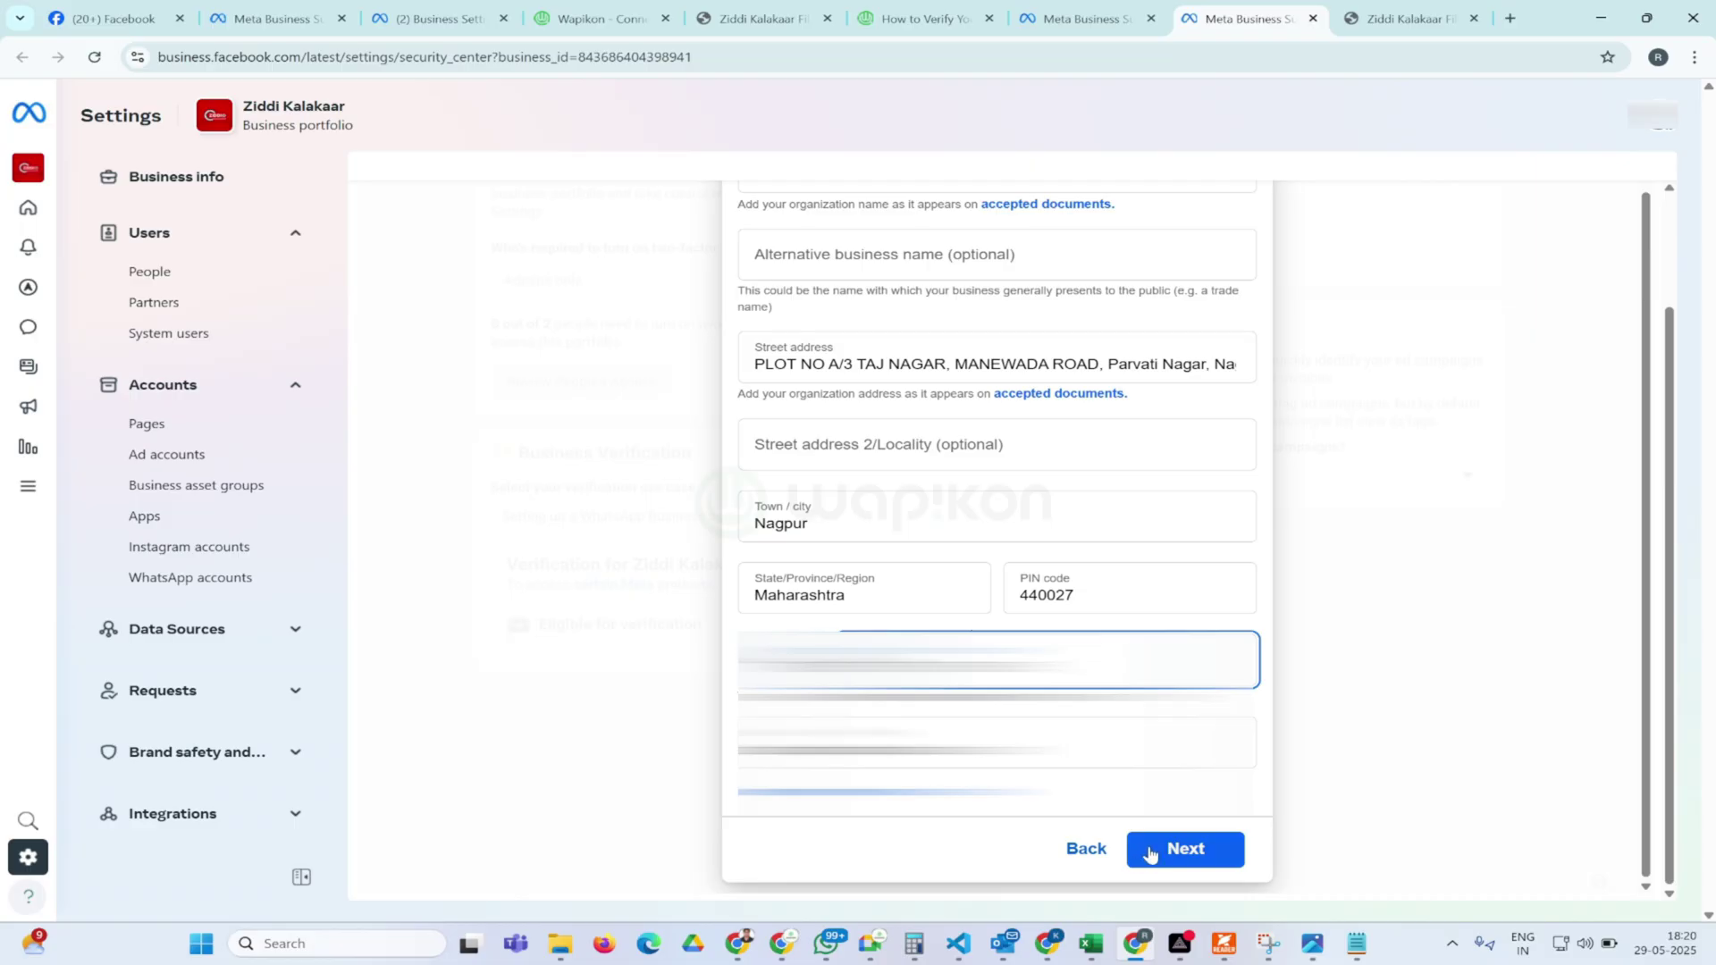
Match the ZIDDI KALAKAAR FILMS PRIVATE LIMITED public record and accept the reviewed details
left_click(1196, 852)
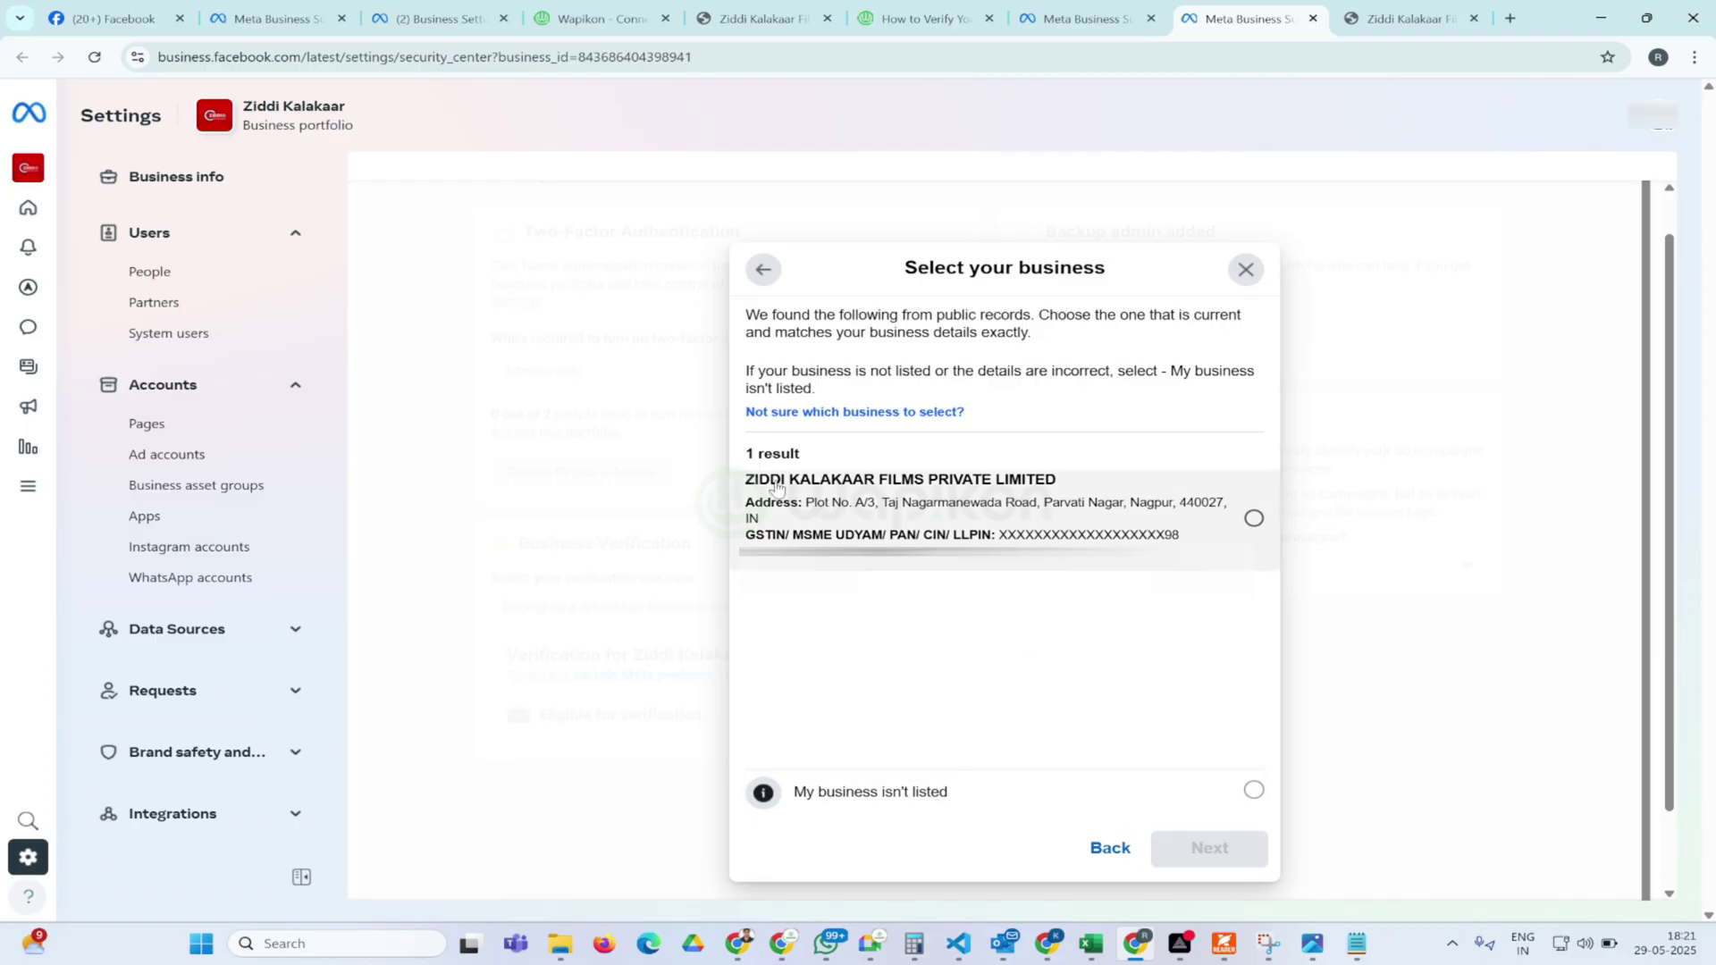
left_click(1253, 520)
left_click(1216, 856)
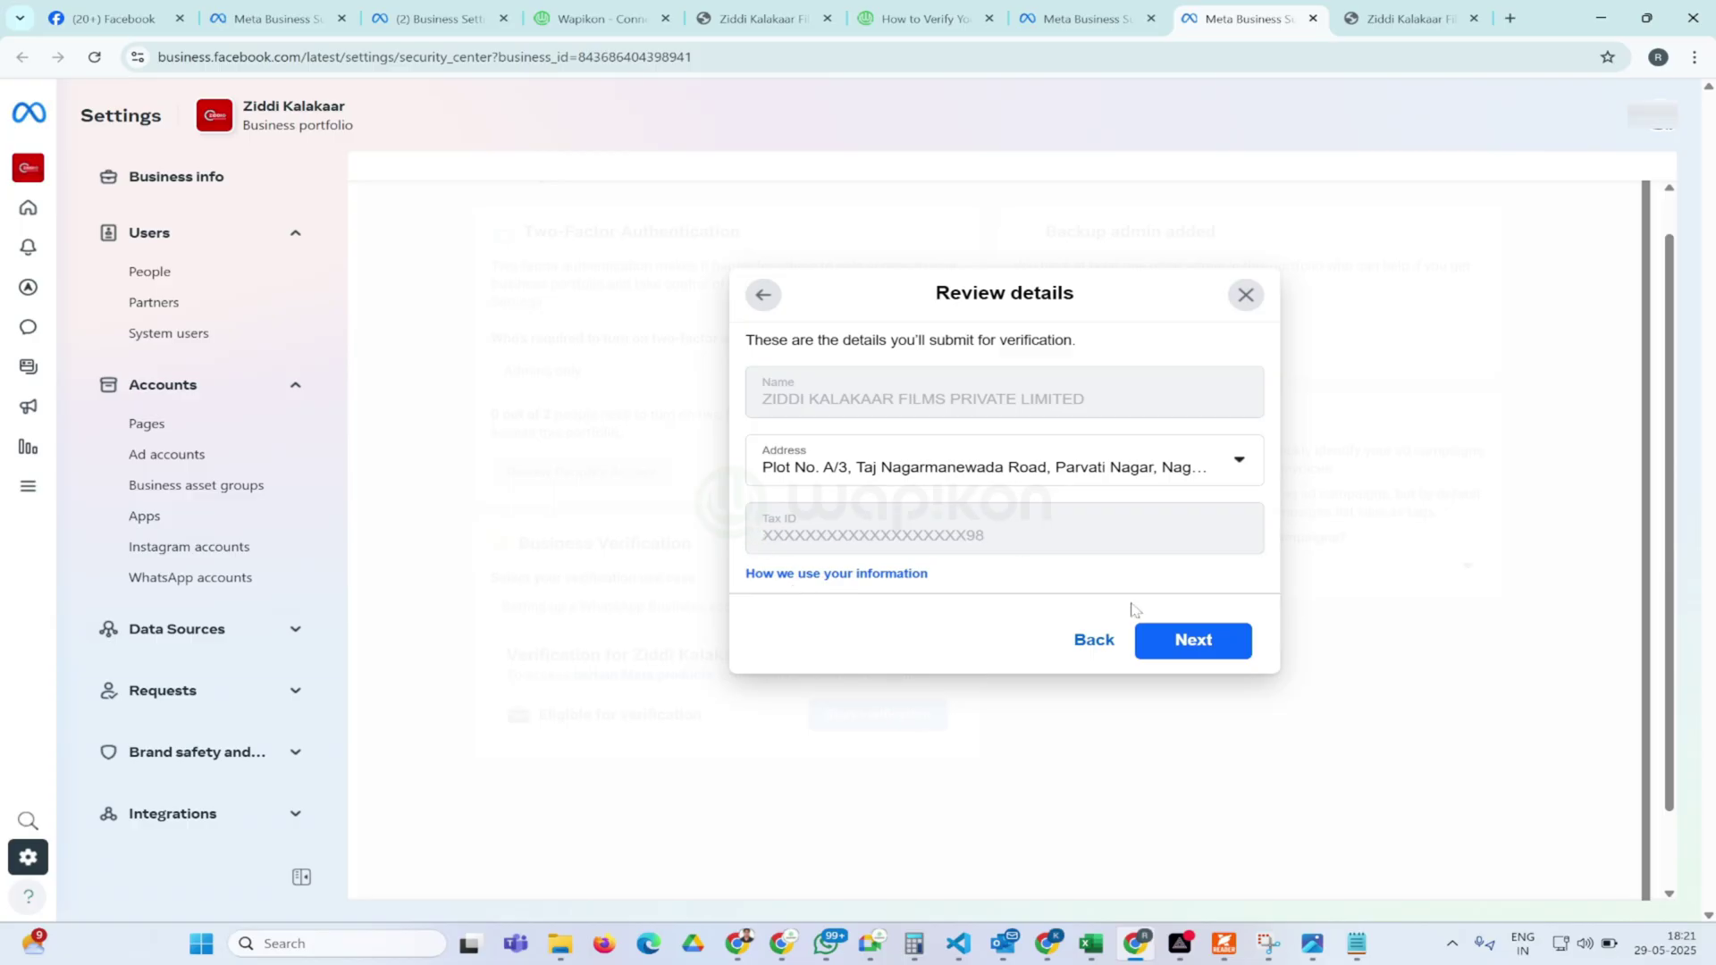
left_click(1191, 642)
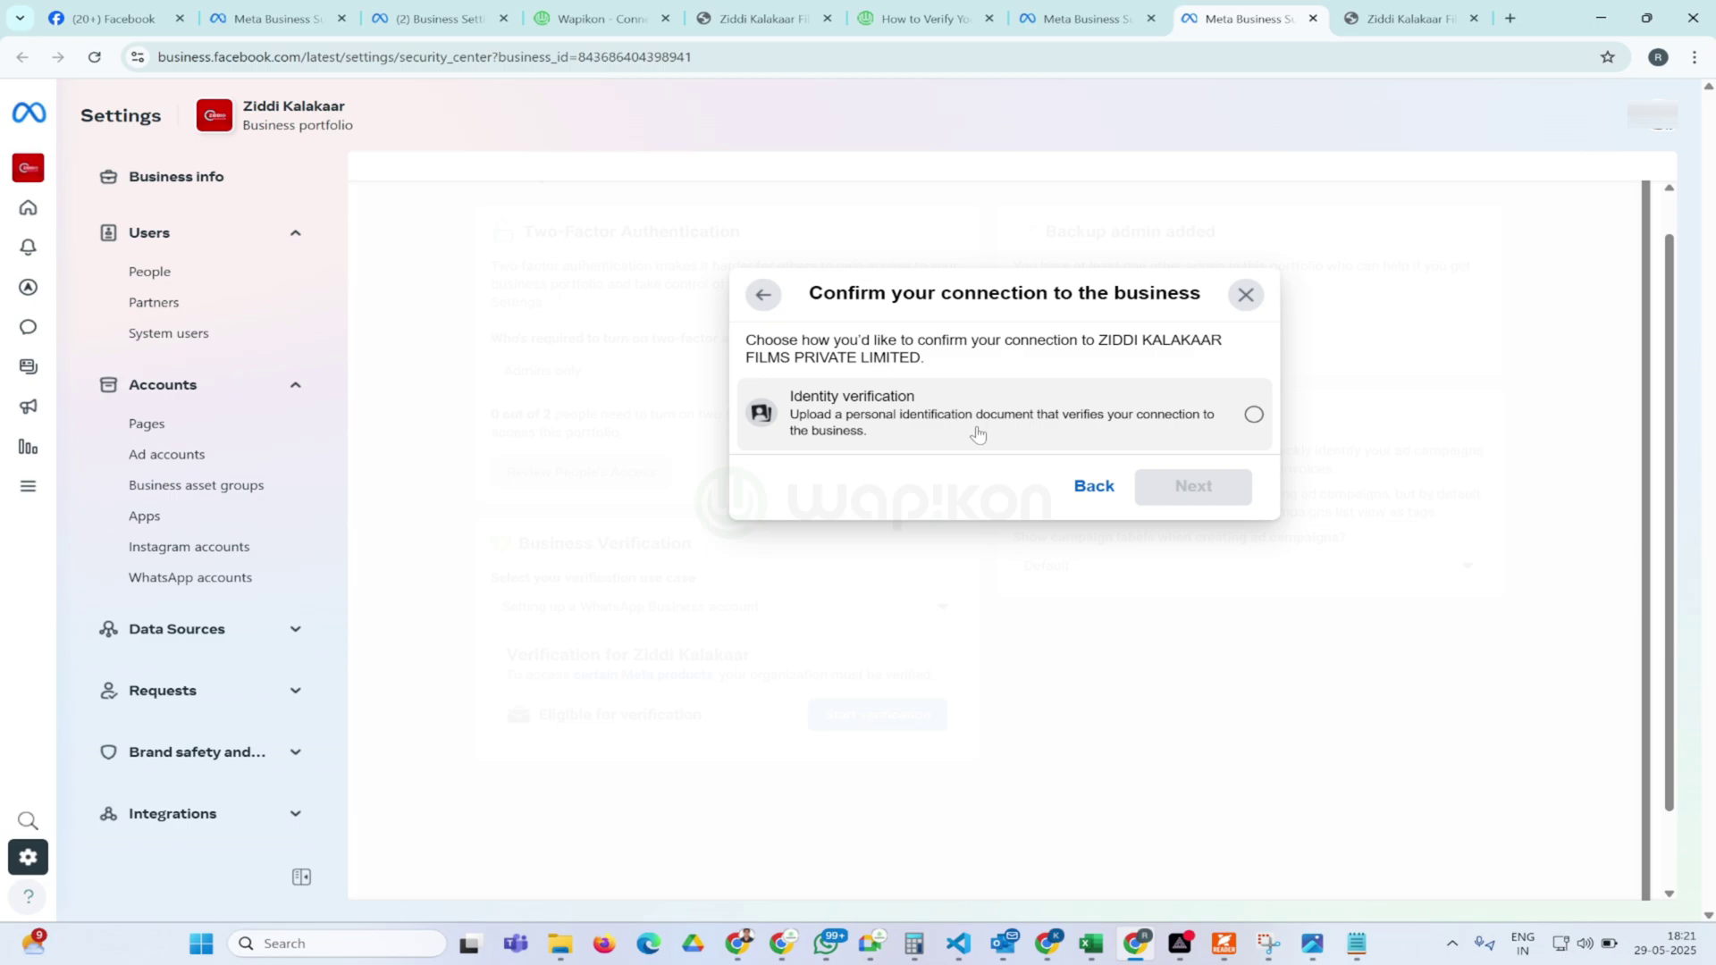
Choose Identity verification and the second listed person as the one to verify
left_click(977, 435)
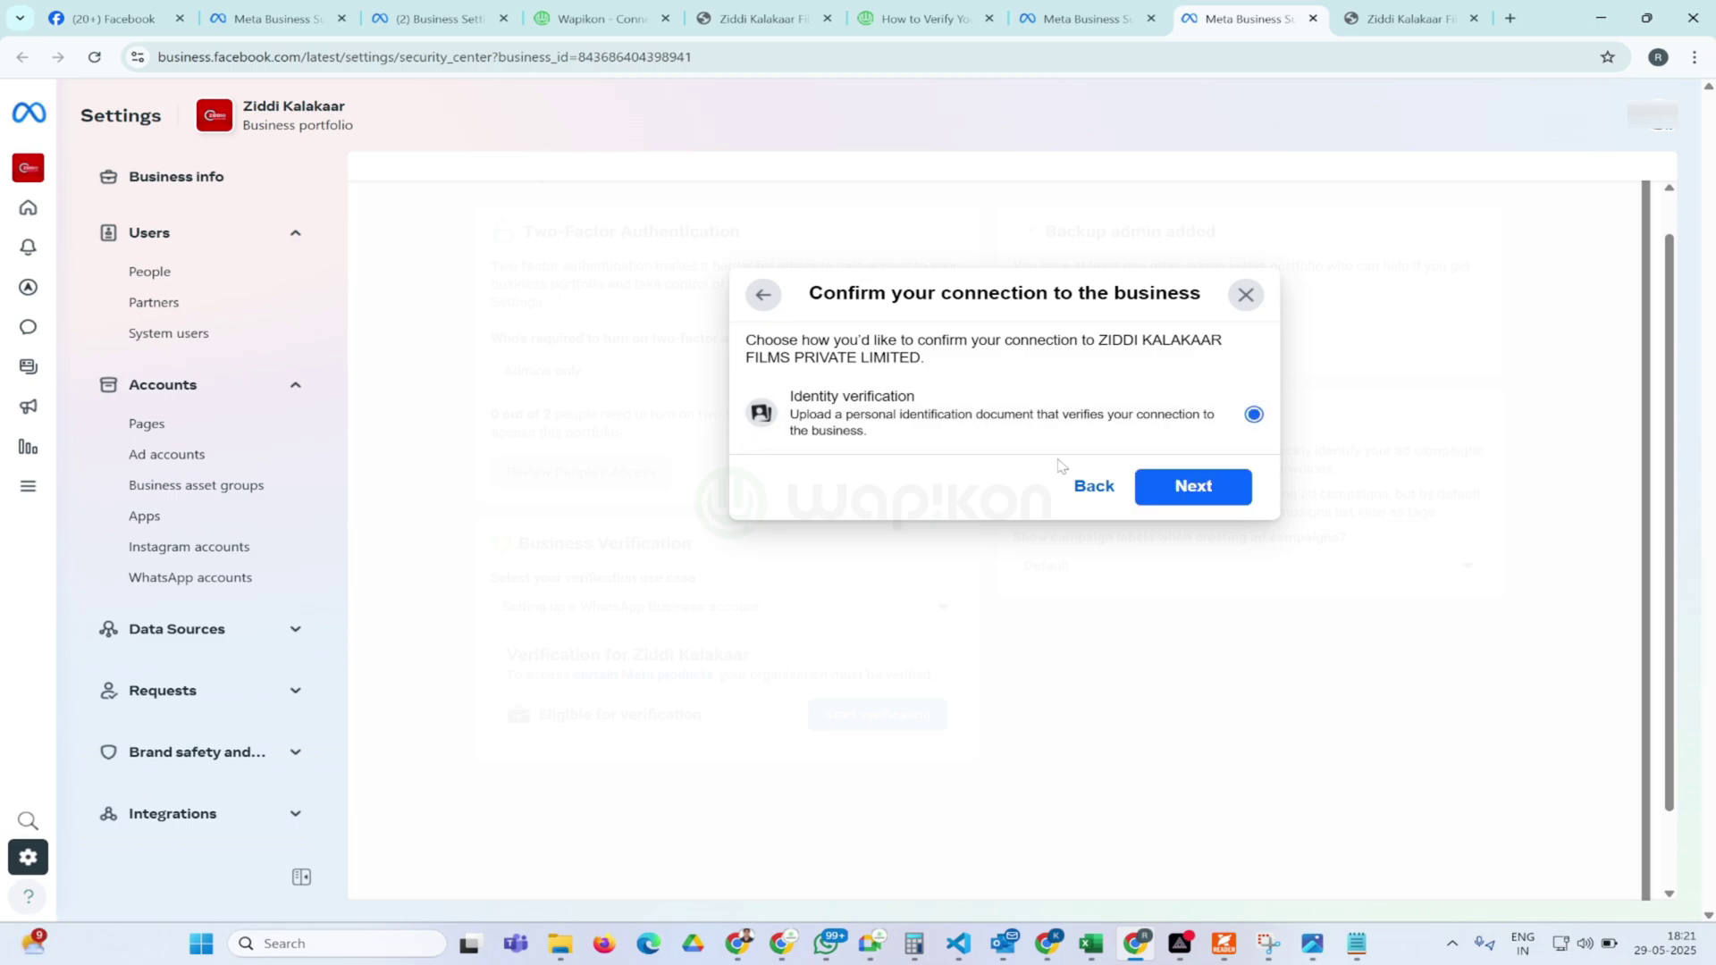
left_click(1180, 506)
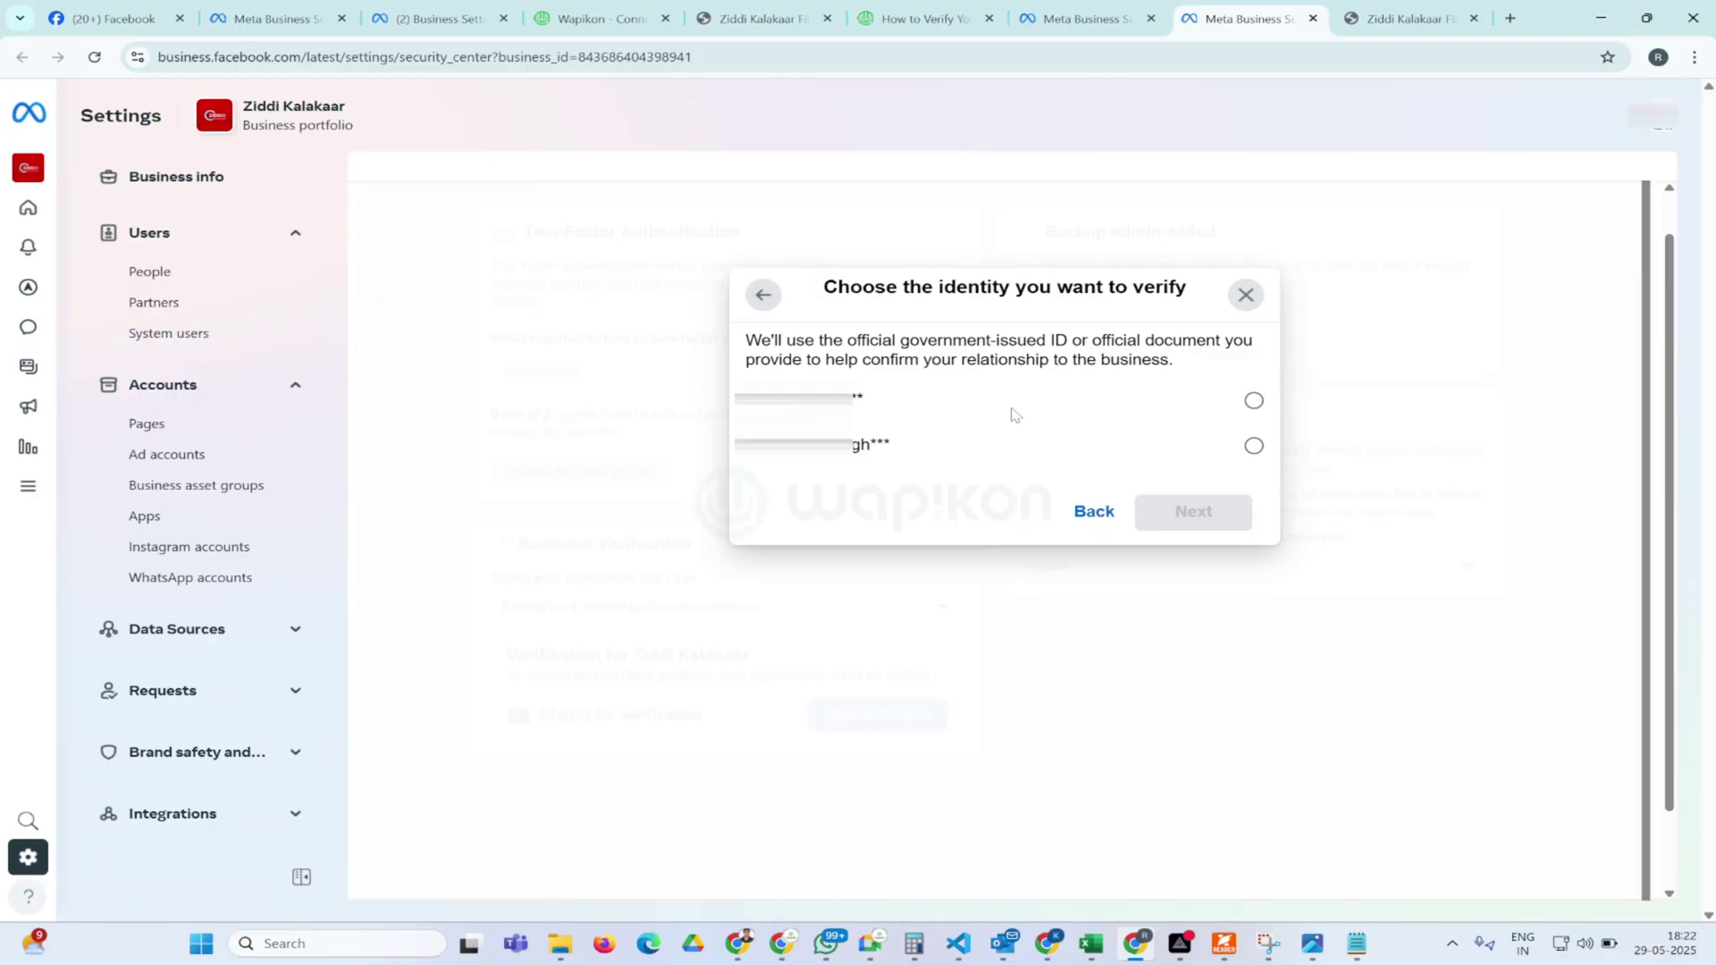
left_click(1252, 446)
left_click(1181, 521)
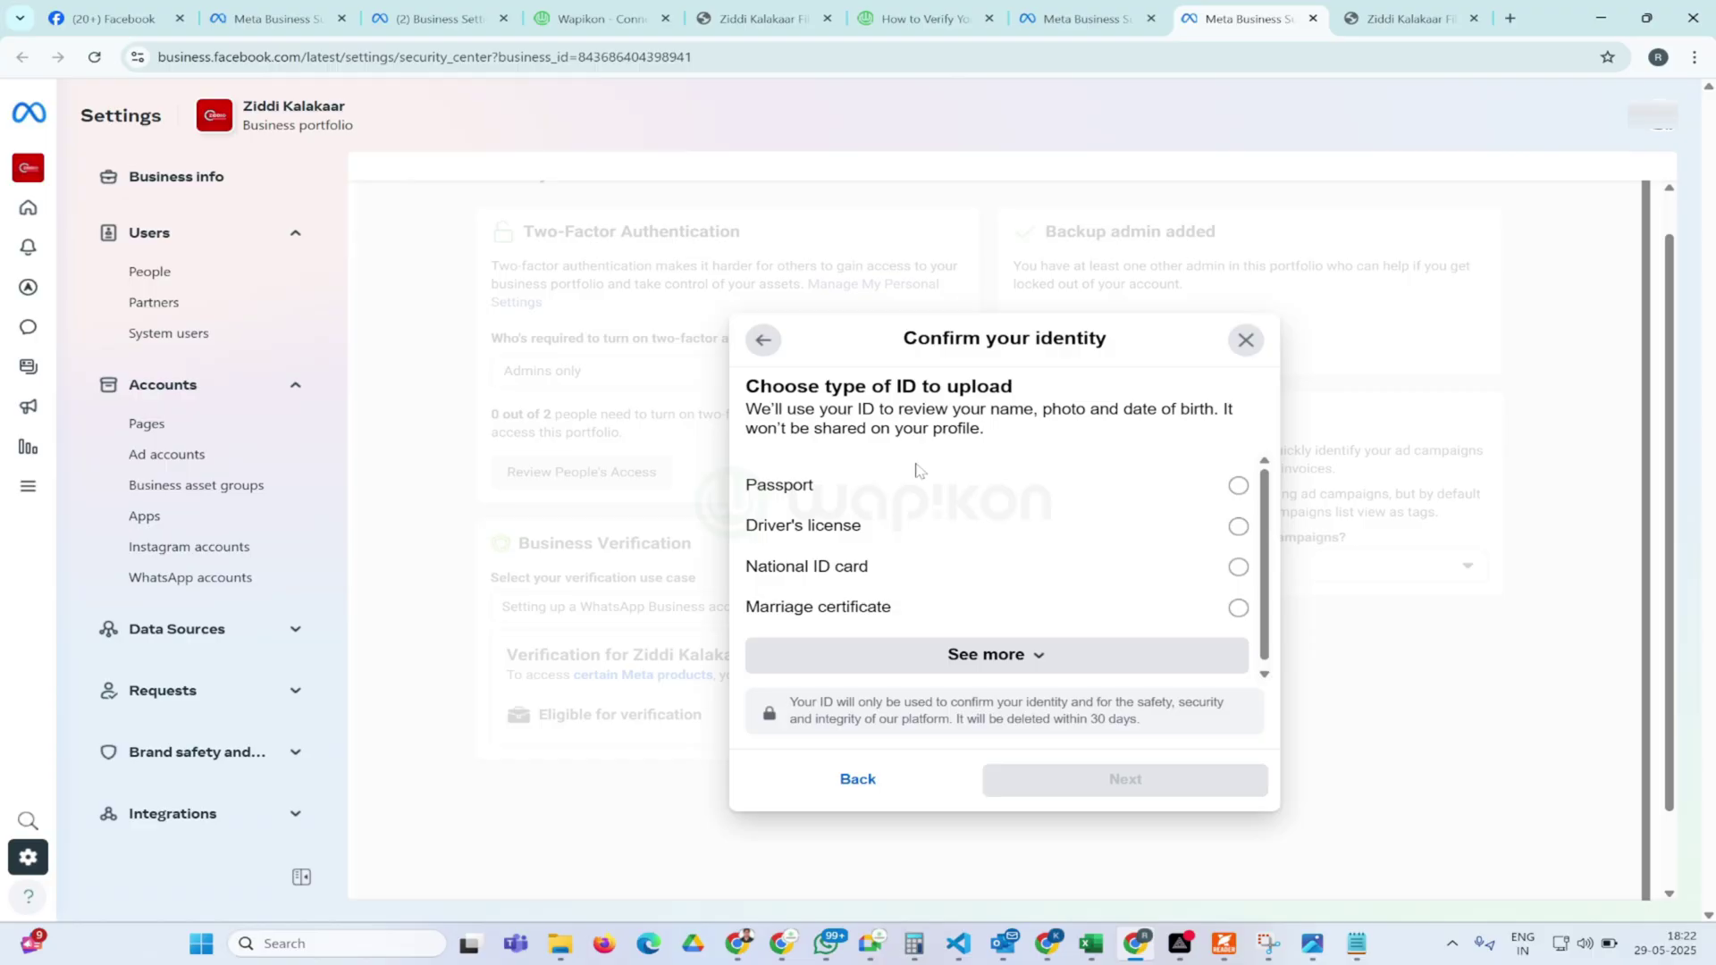
Choose Tax identification card from the full list of accepted ID types and continue to photo upload
scroll(983, 626, "down", 1)
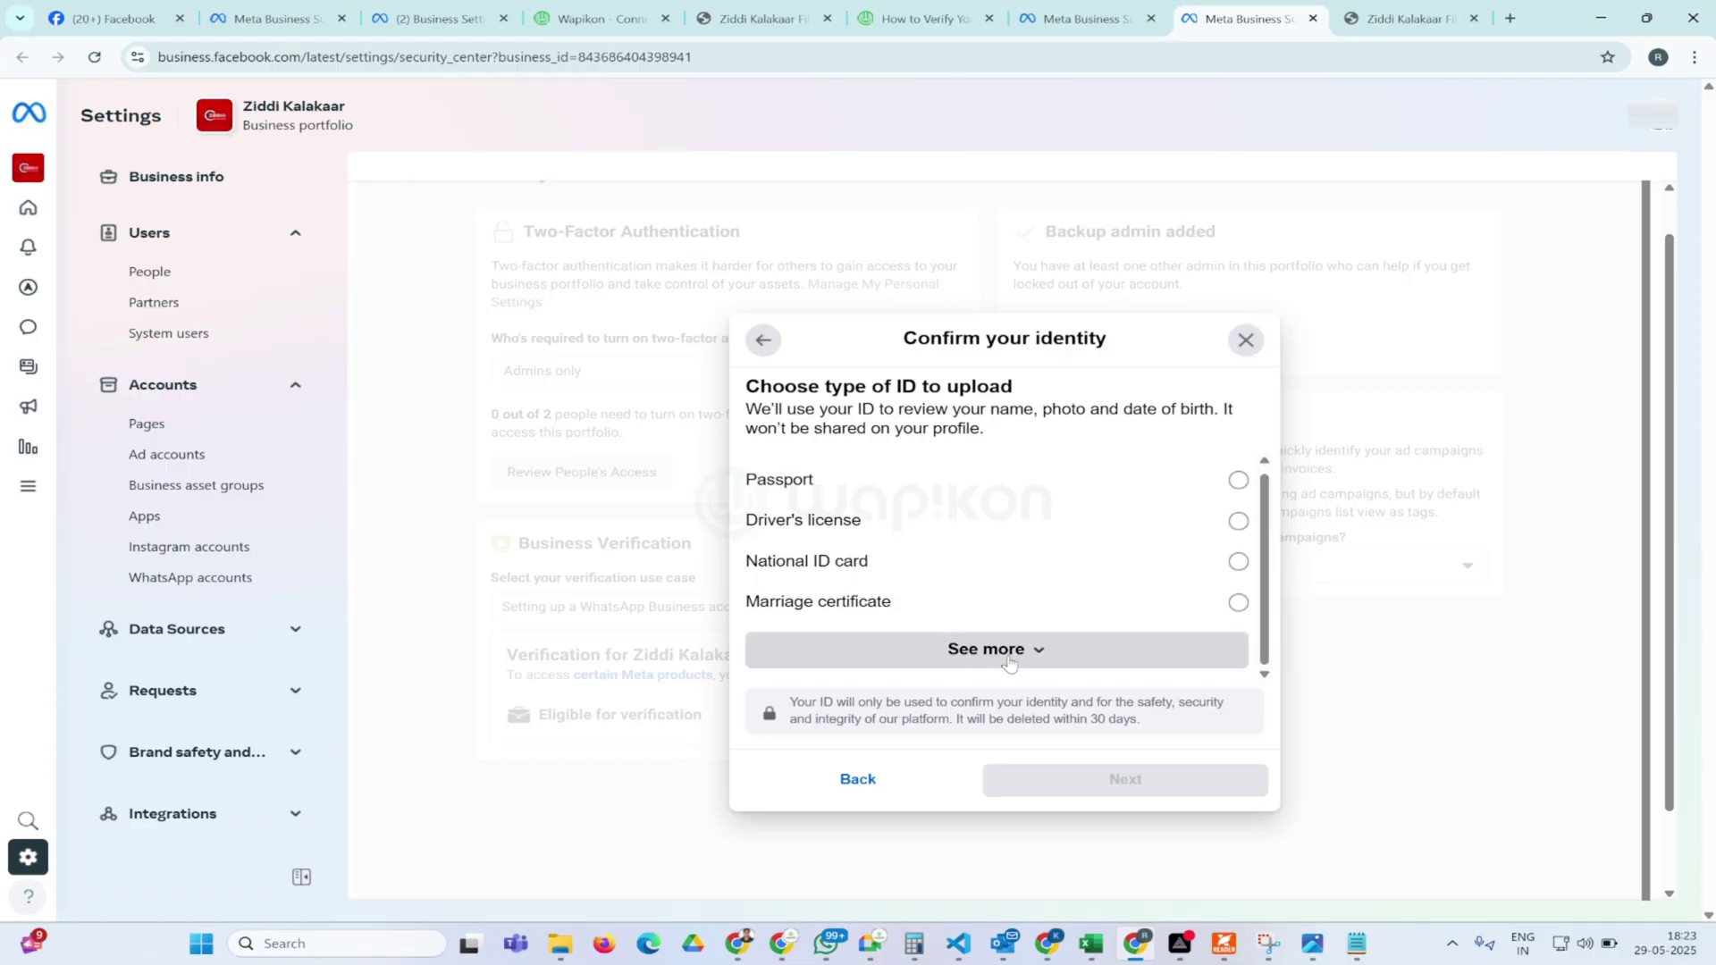
left_click(1009, 663)
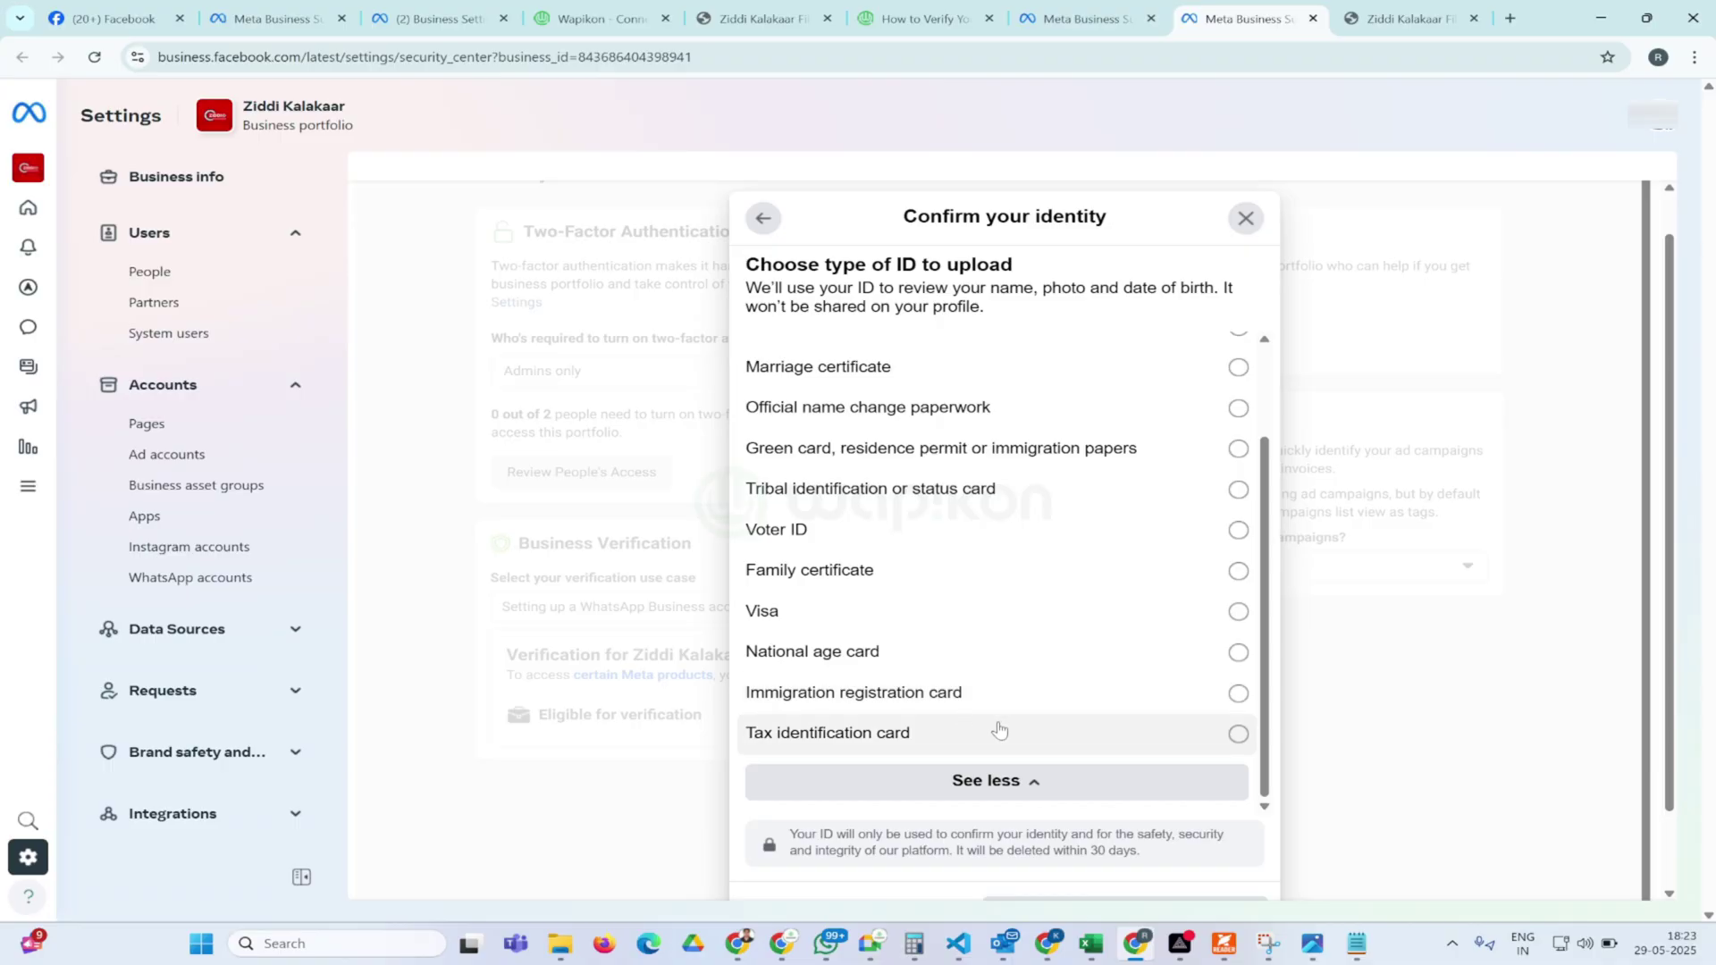
left_click(1006, 780)
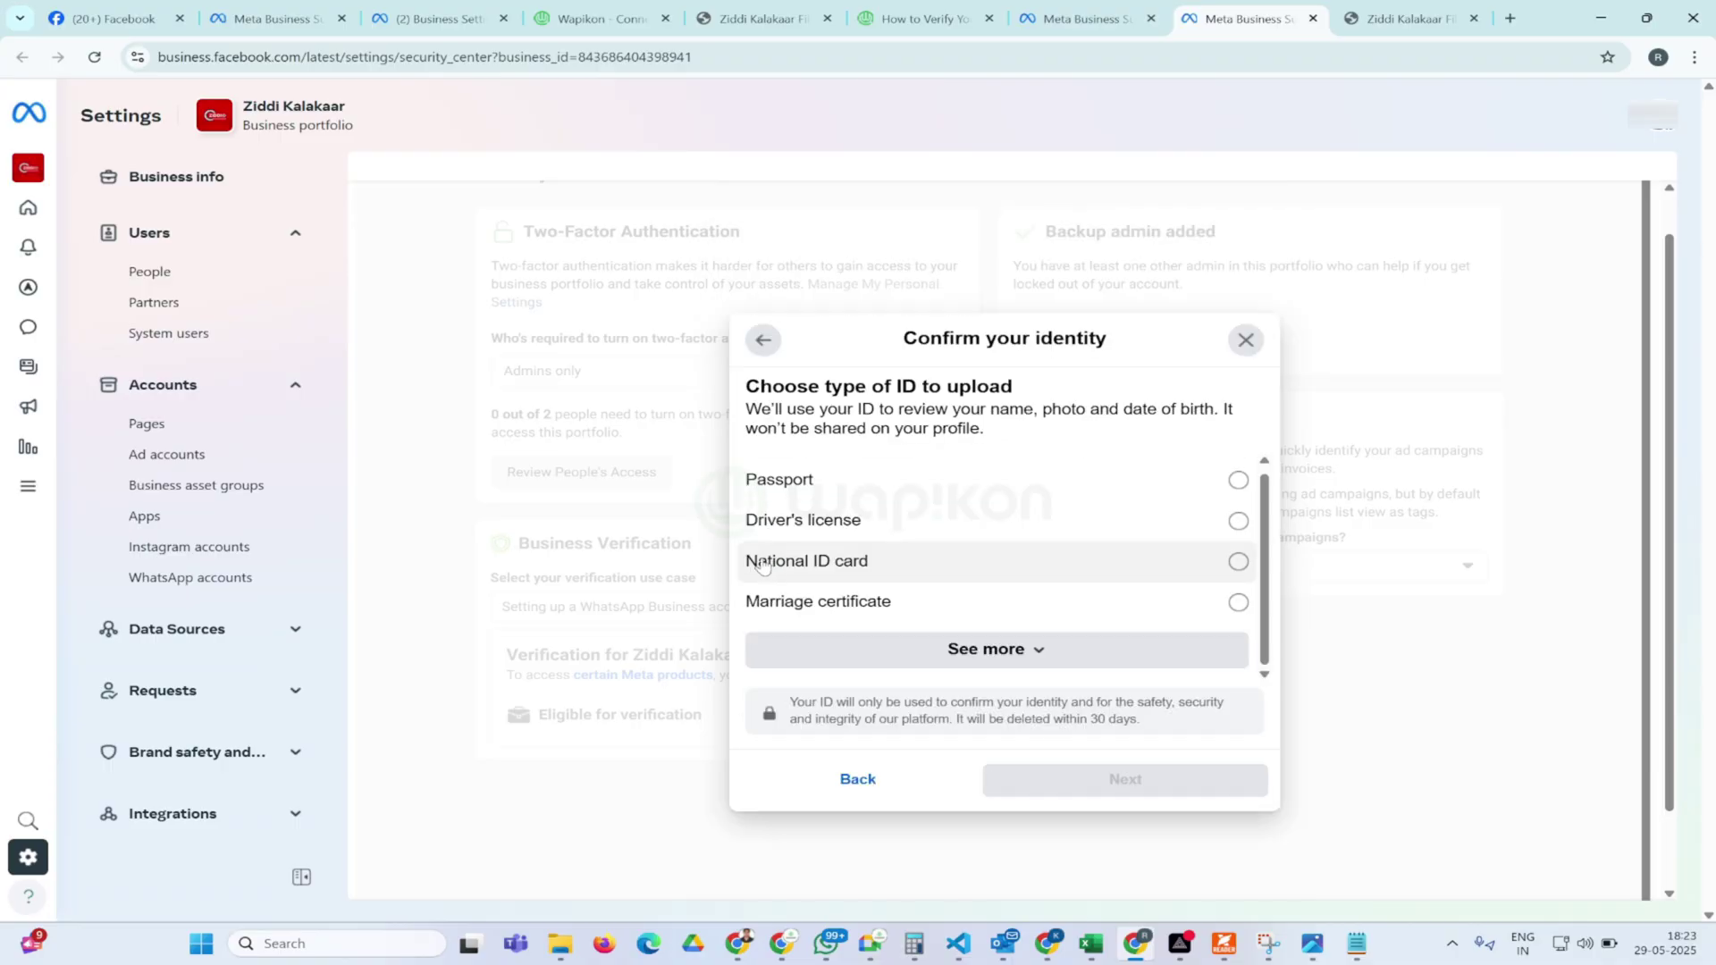
left_click(986, 652)
left_click(863, 734)
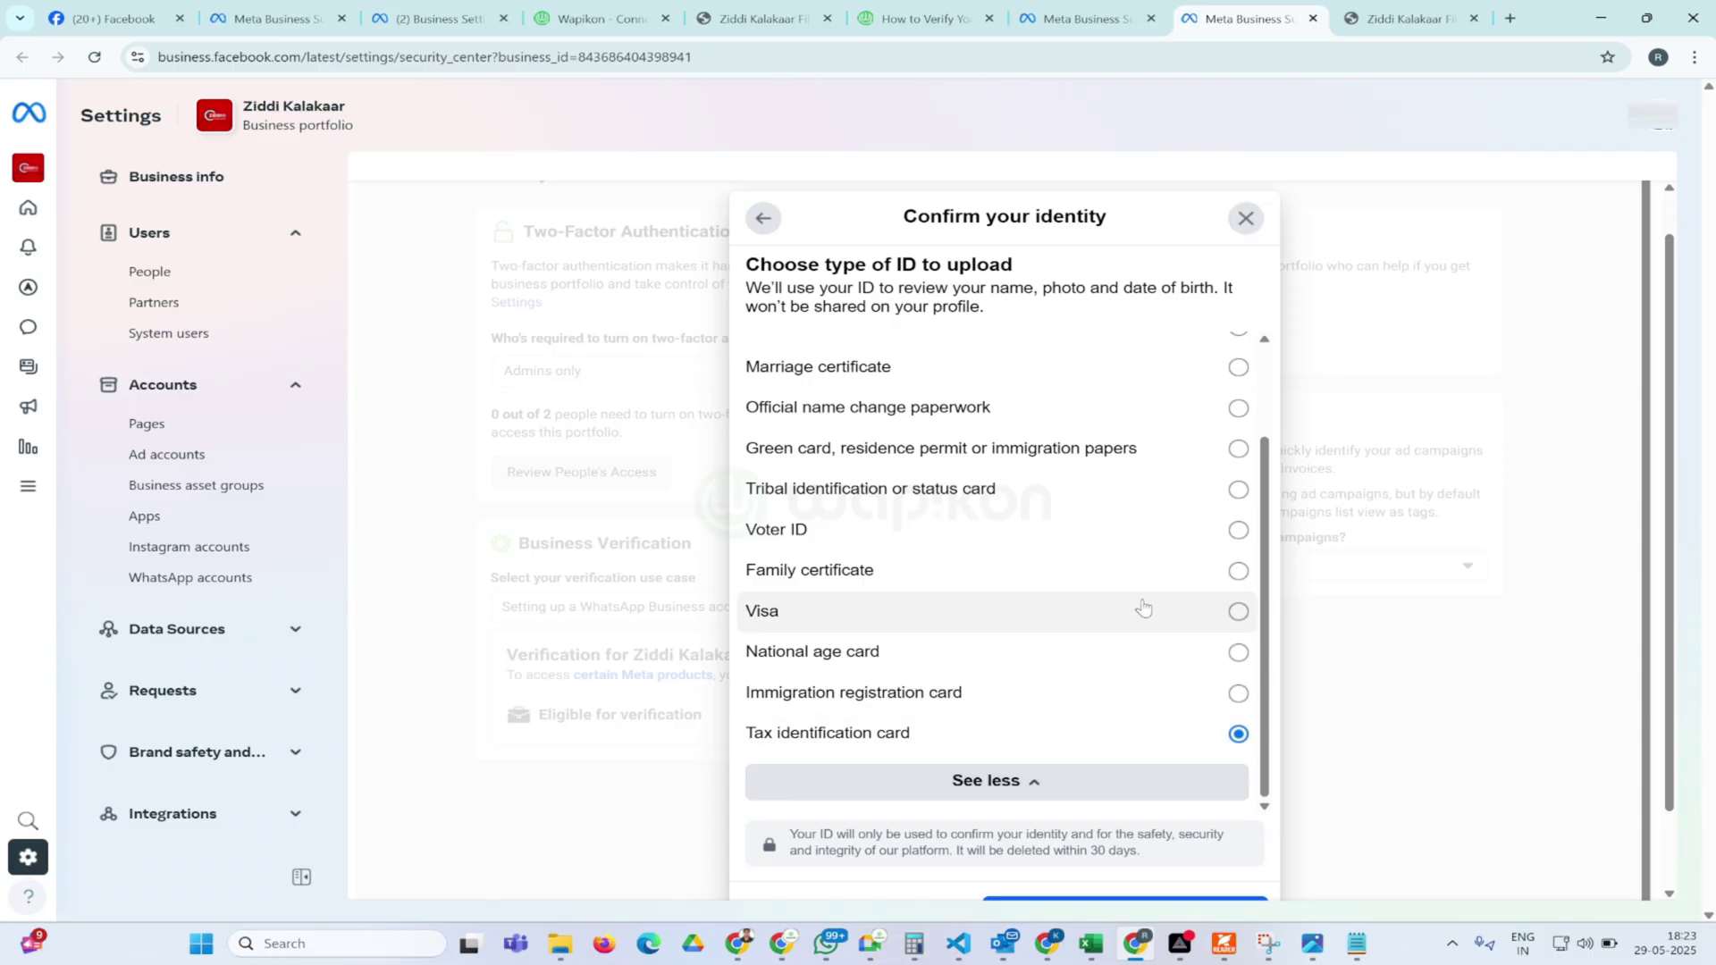
scroll(1148, 366, "down", 2)
left_click(1116, 811)
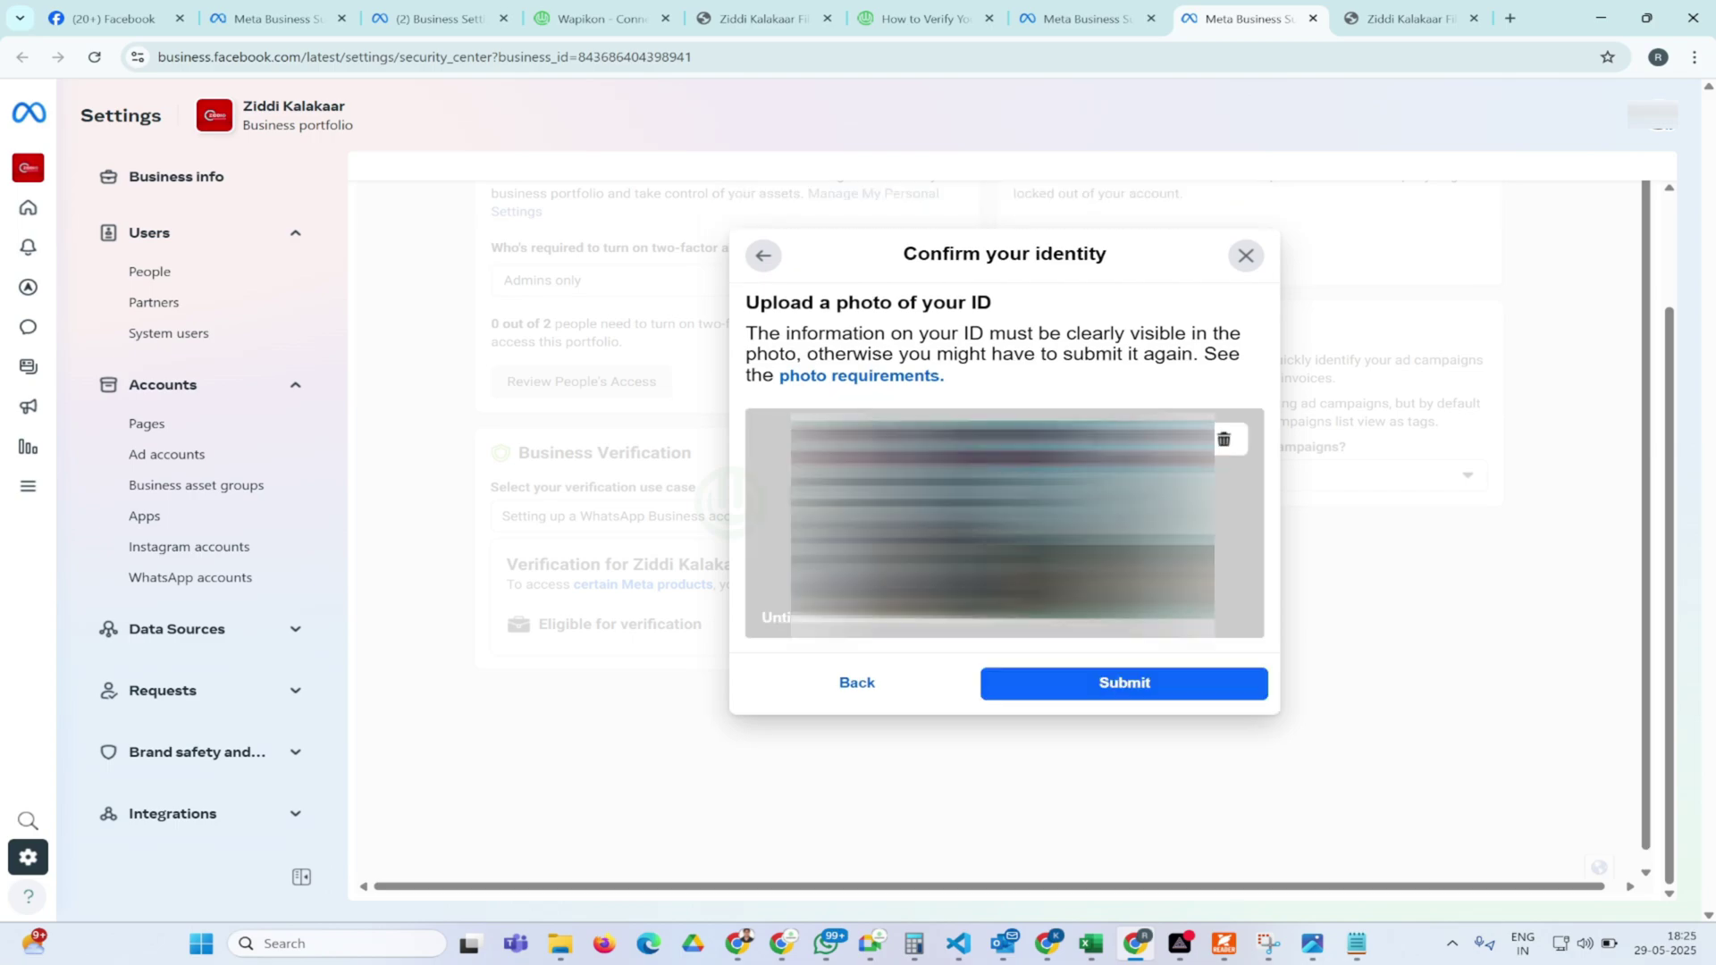
Submit the Tax identification card photo and close the identity confirmation in progress notice
left_click(1097, 684)
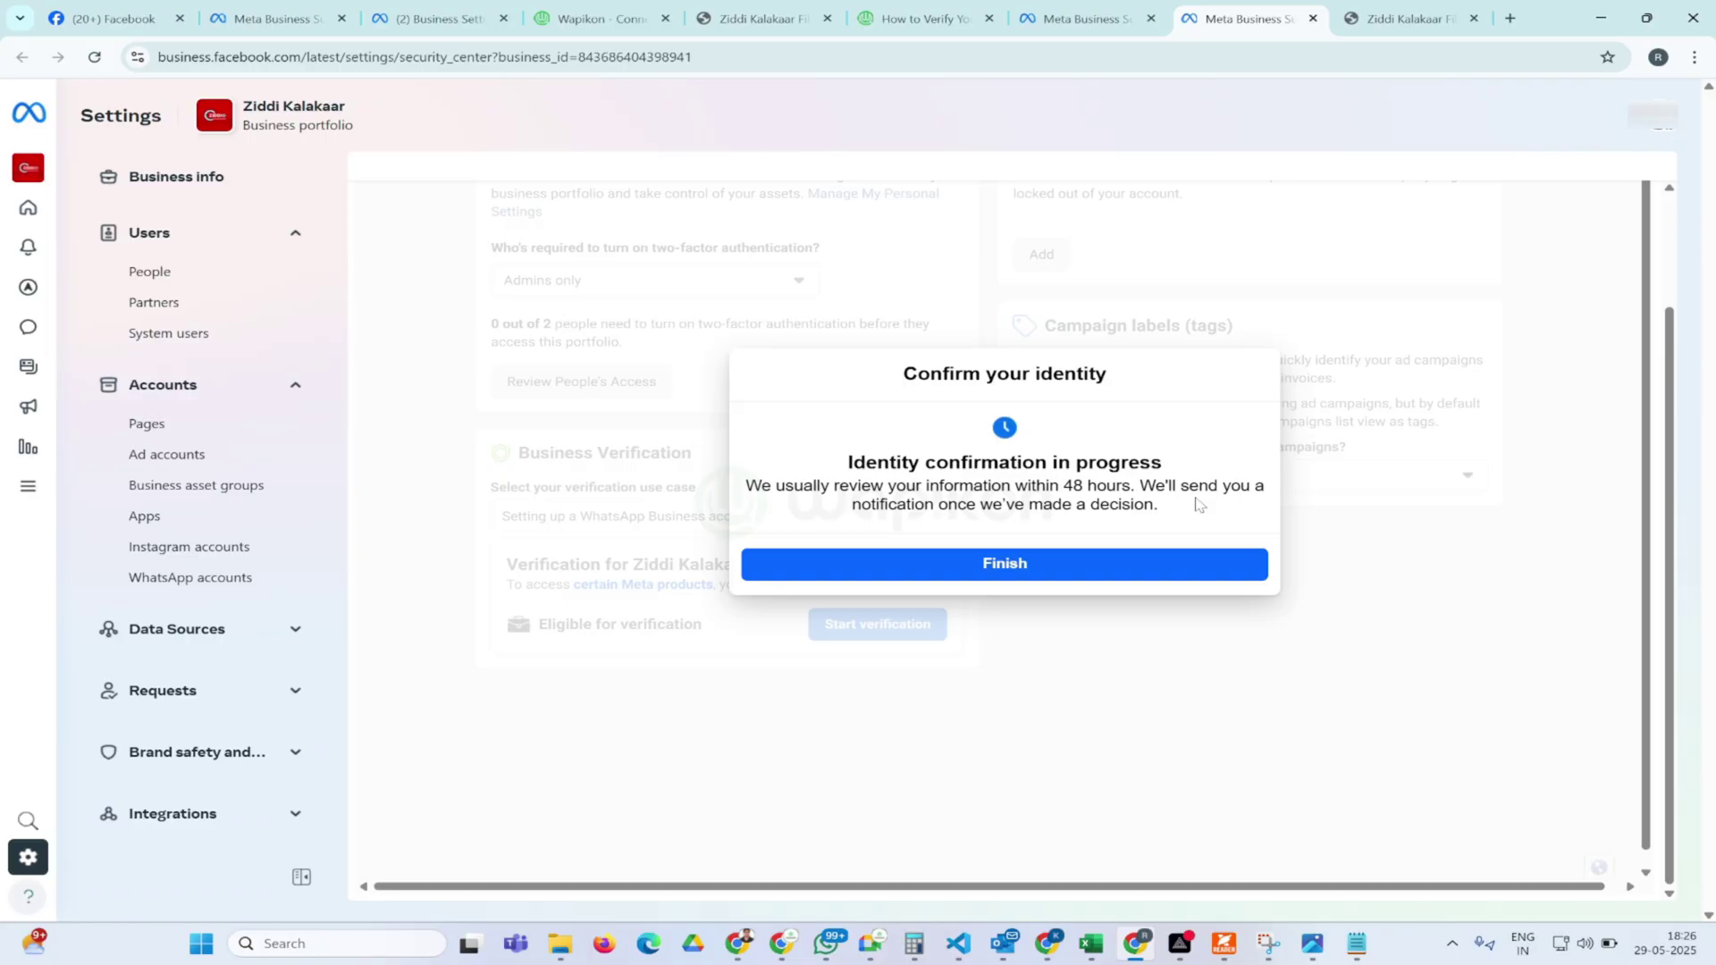
left_click(1013, 572)
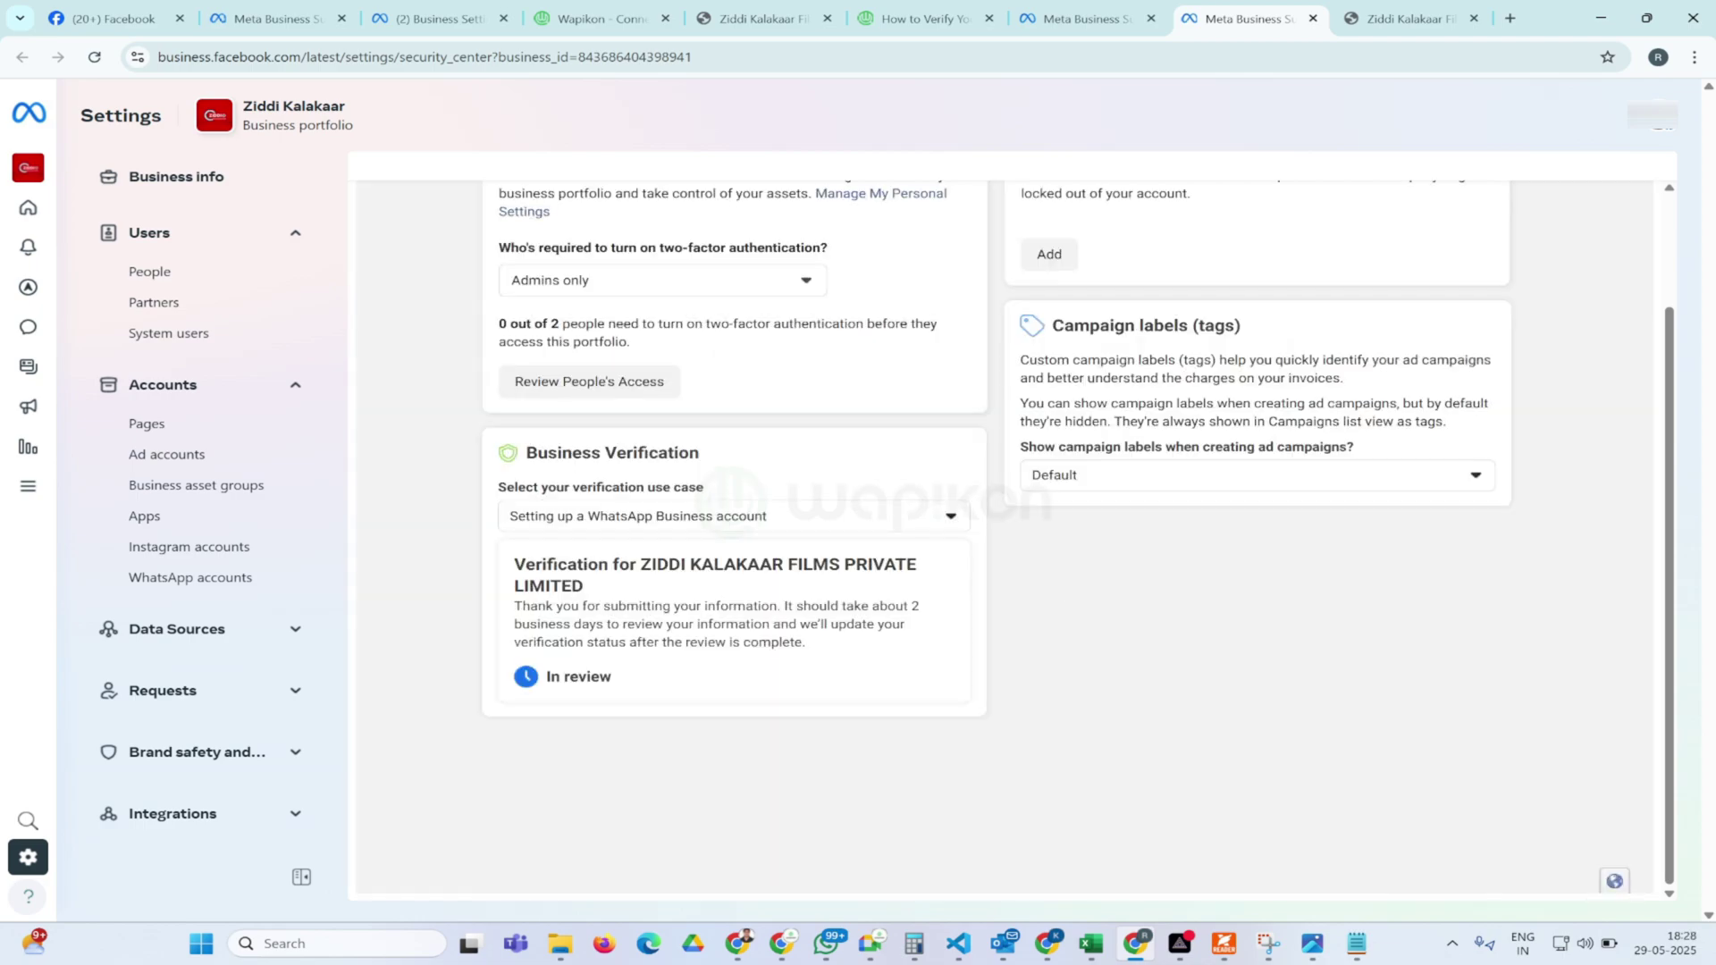